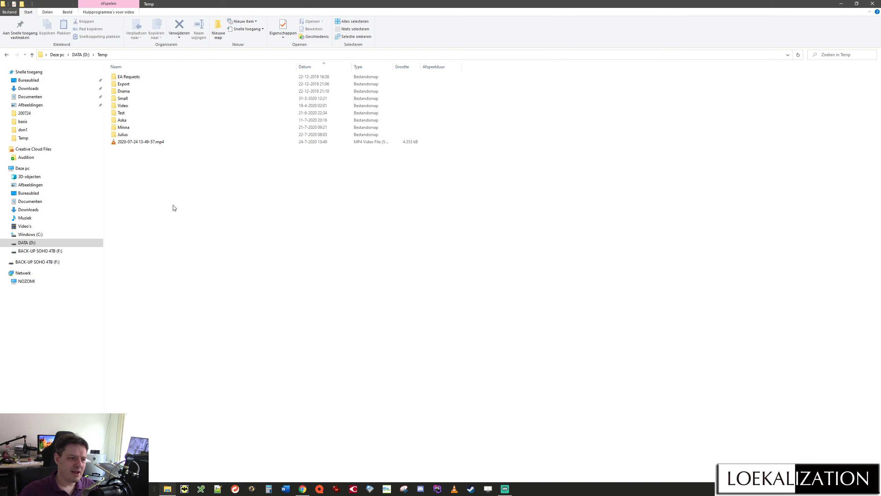
Step: Go to the folder D:\PROJECTS\Test\Excel and open the workbook Complicated file.xlsx
left_click(87, 54)
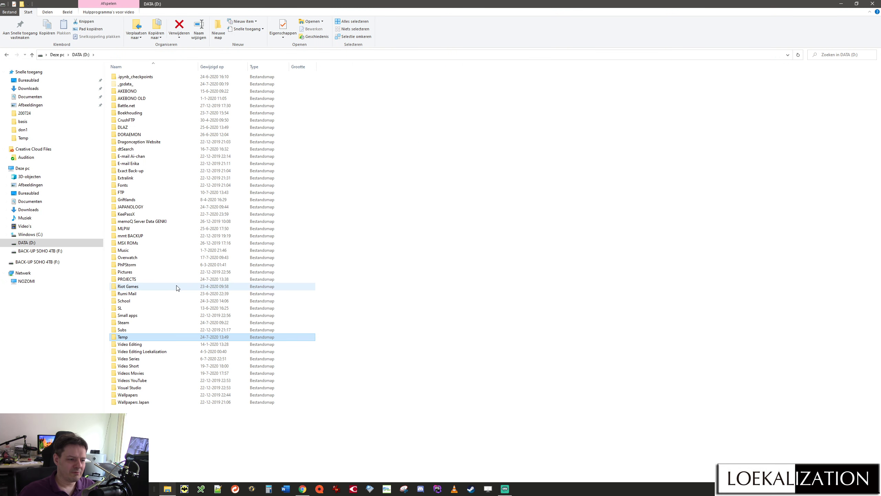
double_click(149, 286)
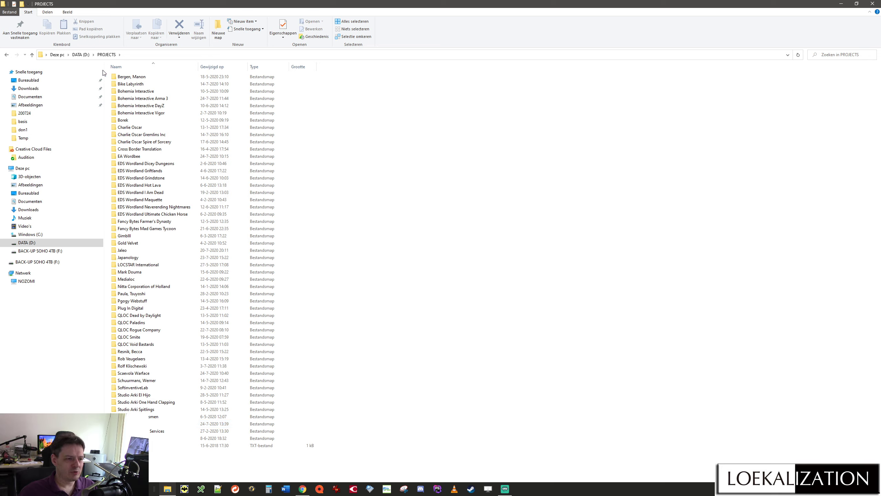
double_click(163, 423)
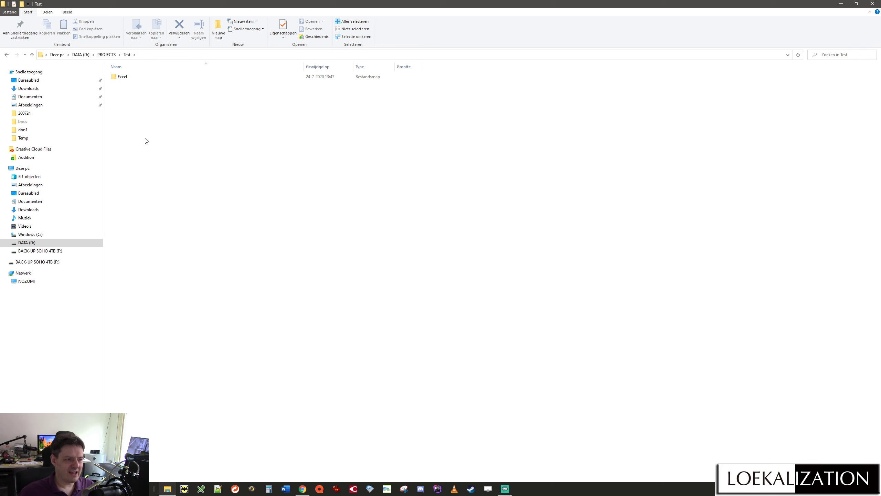
double_click(139, 77)
left_click(140, 85)
key("Delete")
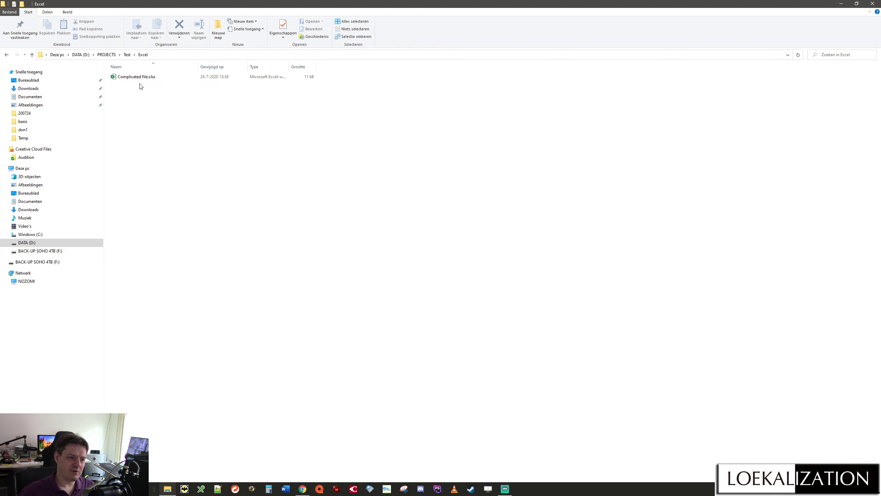
left_click(134, 78)
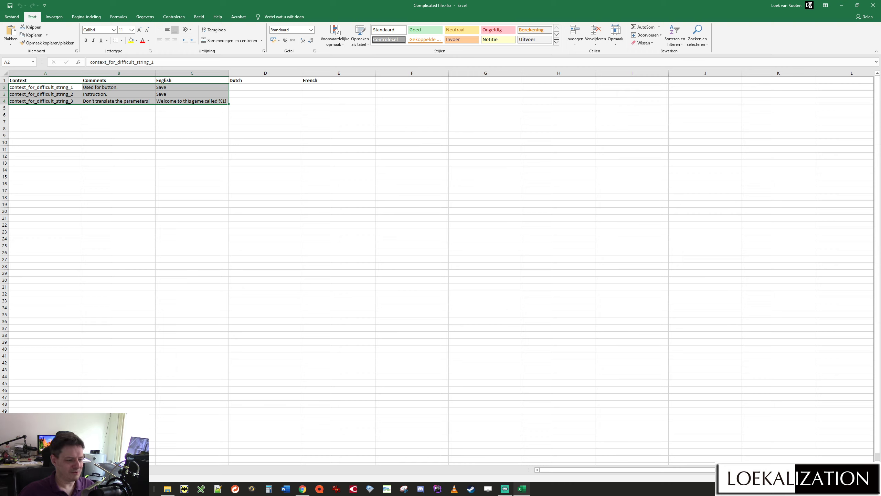
Step: Examine the Context and Comments columns for the three difficult strings in the first worksheet
left_click(94, 394)
left_click(55, 253)
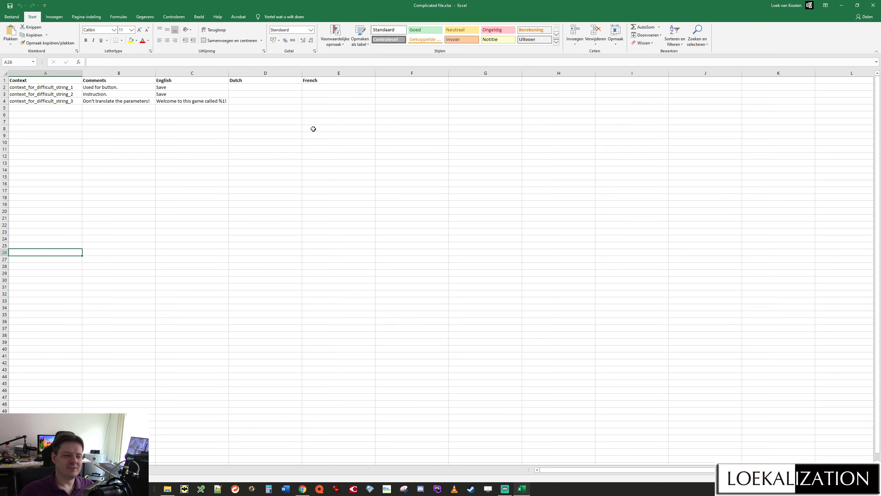
left_click(58, 116)
left_click(36, 87)
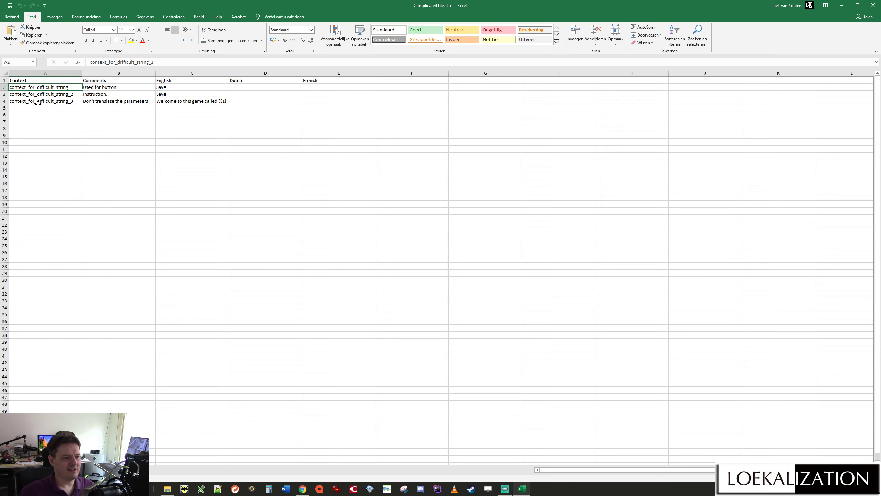
left_click(37, 101)
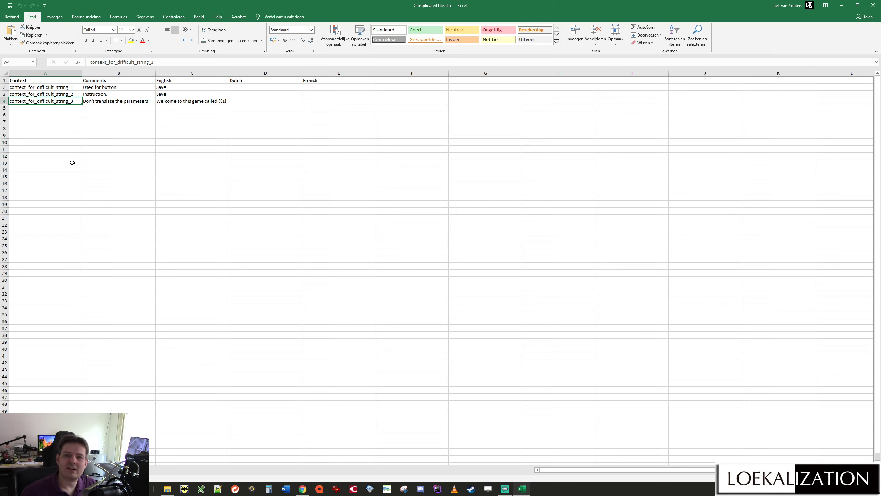
left_click(109, 81)
left_click(108, 88)
left_click(105, 101)
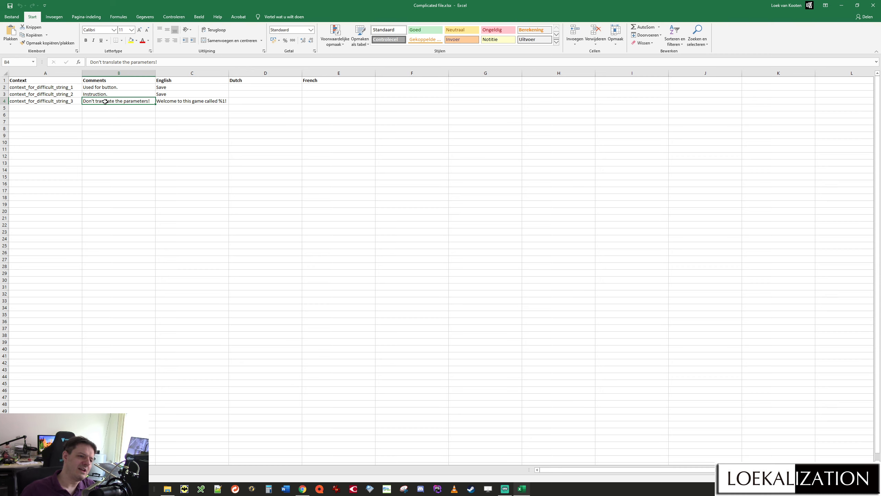
Step: Compare the order of the Dutch and French target columns in the workbook's two worksheets
left_click(267, 93)
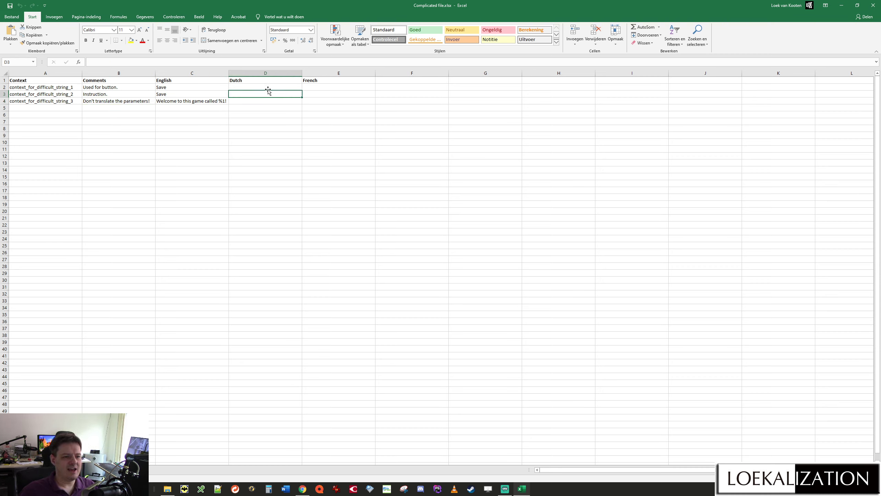
left_click_drag(243, 80, 241, 102)
left_click(236, 93)
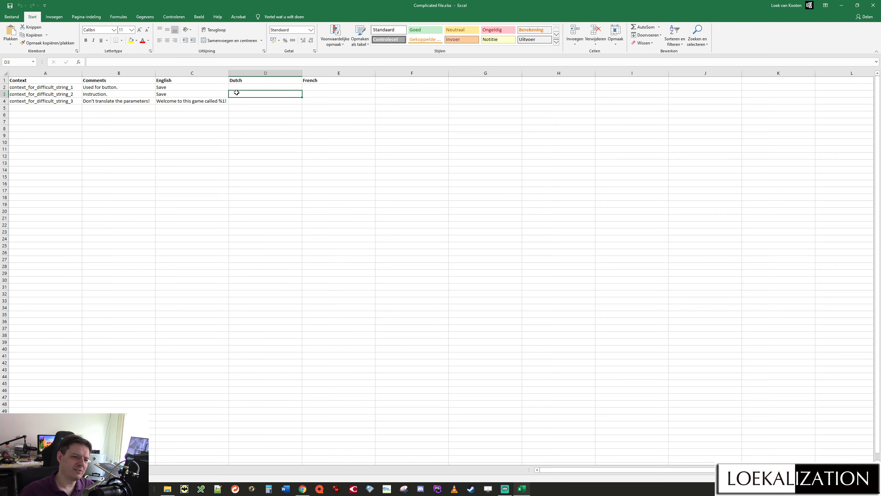
left_click(336, 79)
left_click(315, 99)
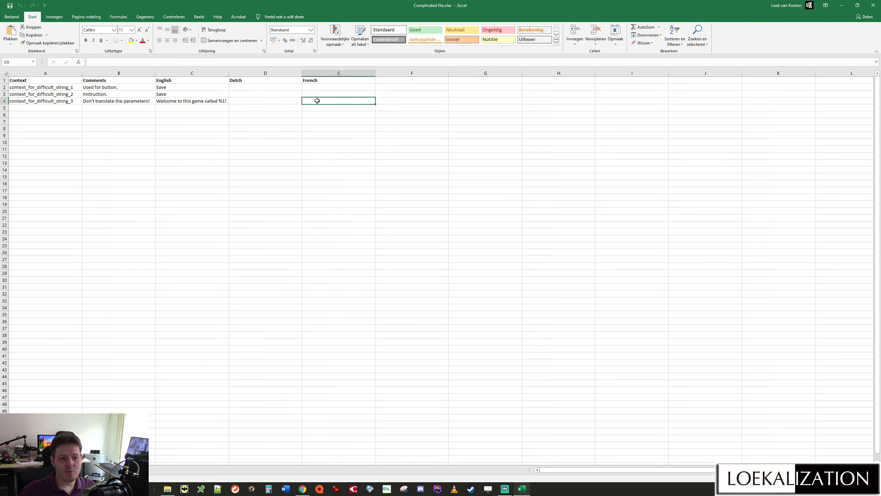
left_click(319, 85)
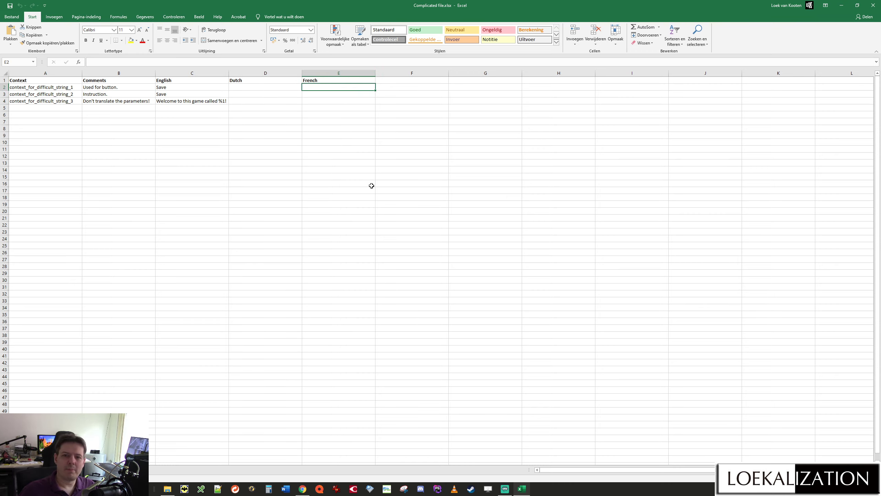
left_click(233, 207)
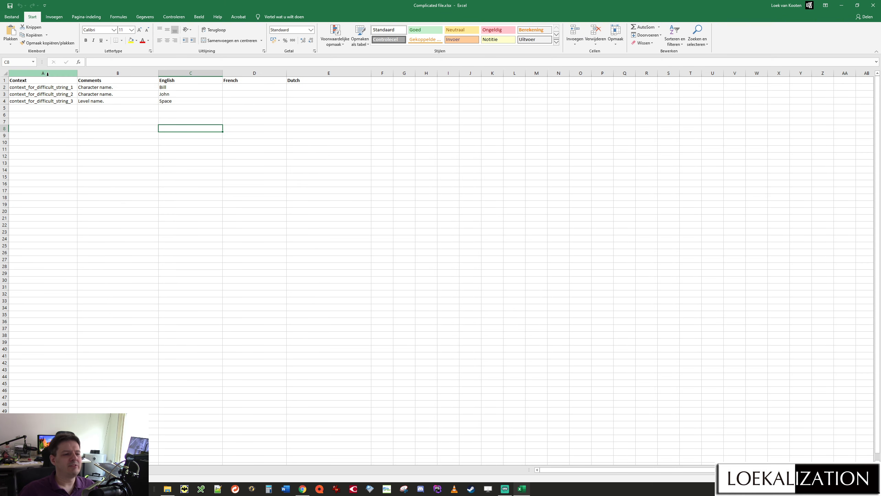
left_click(239, 149)
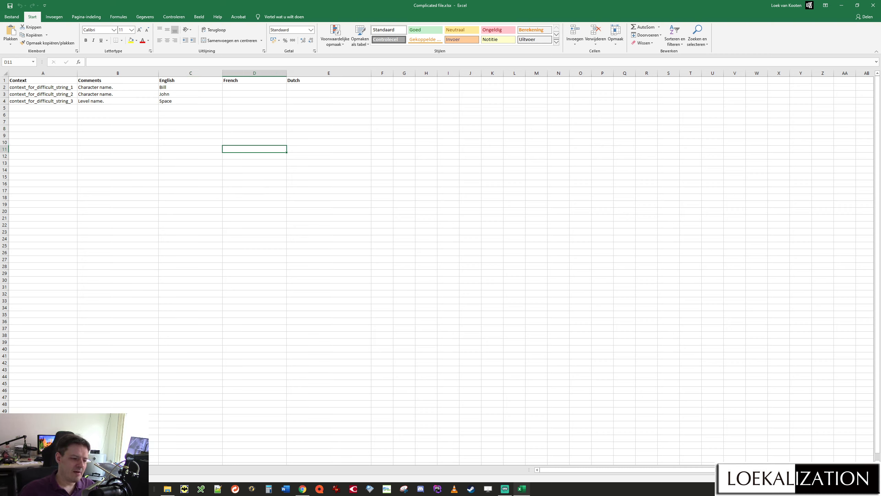
left_click(246, 79)
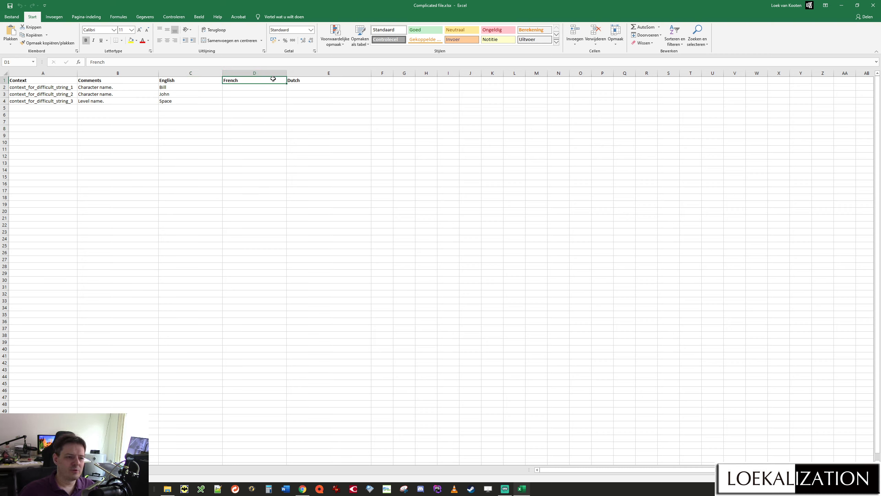
left_click(323, 79)
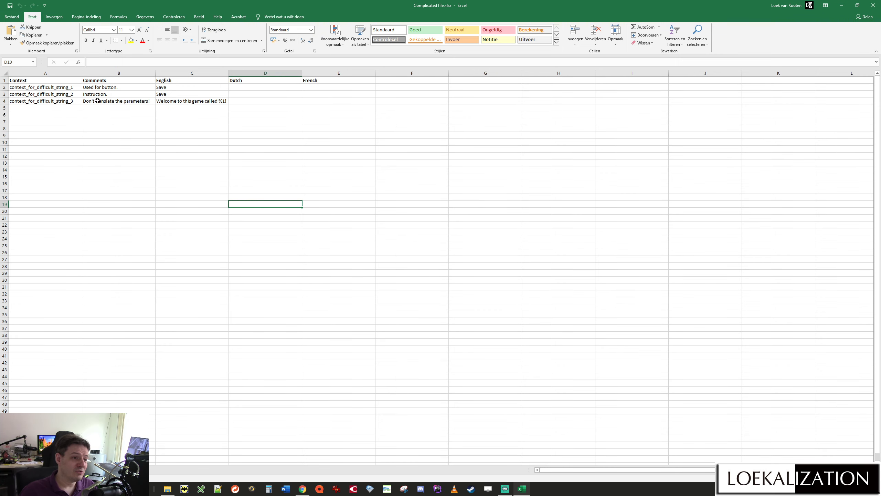
left_click(213, 384)
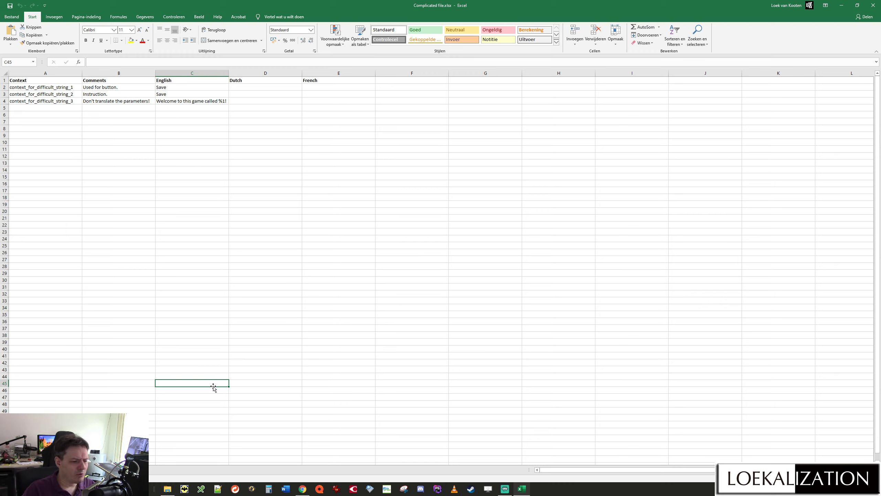
Step: Return to File Explorer and duplicate Complicated file.xlsx within the Excel folder
left_click(521, 489)
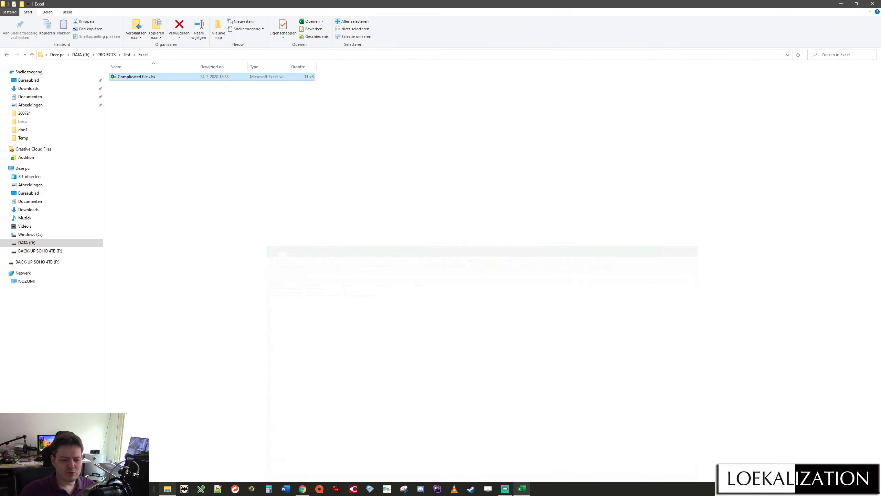
left_click(521, 489)
left_click(522, 489)
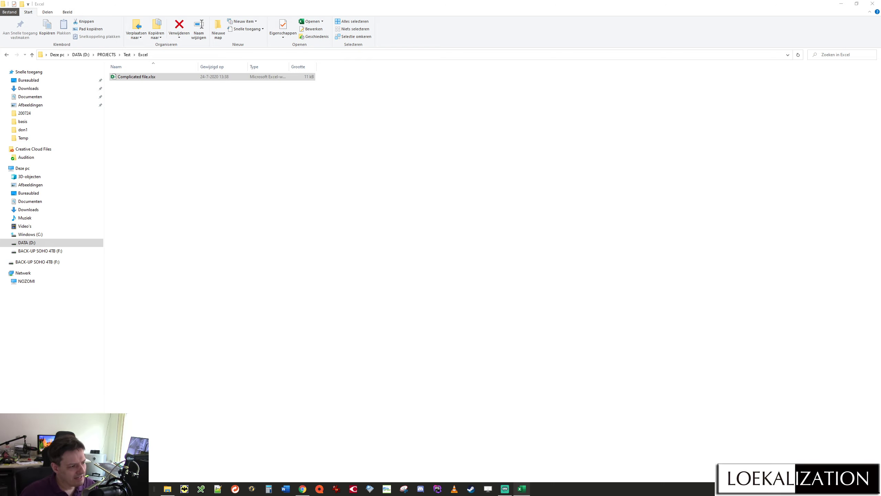
left_click(217, 122)
left_click(147, 77)
key("ctrl+c")
key("ctrl+v")
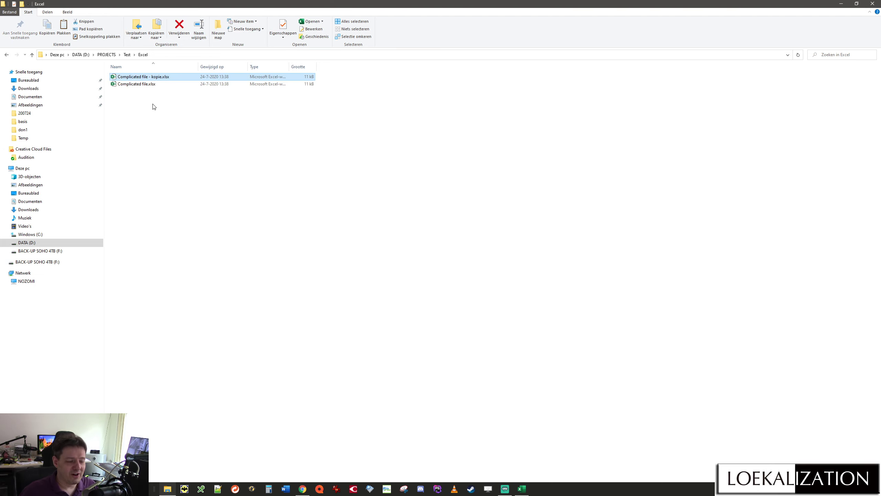
Step: Delete the duplicate Complicated file - kopie.xlsx from the folder
left_click(152, 84)
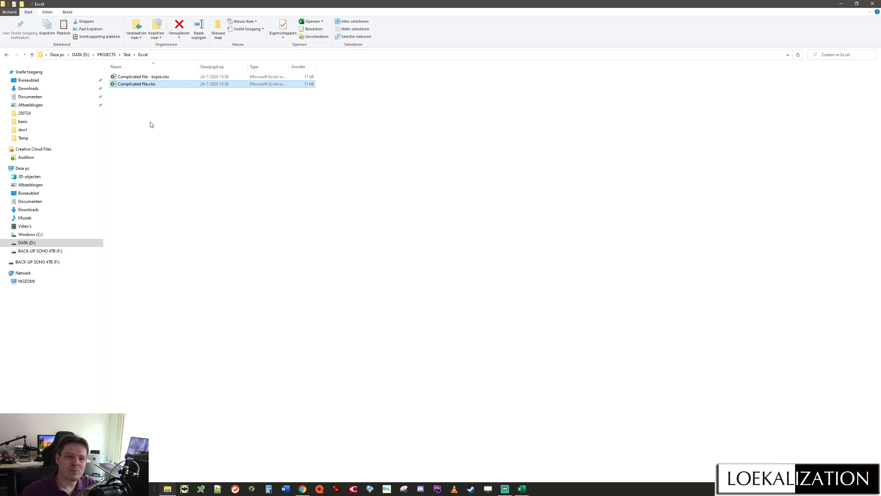
left_click(157, 77)
key("Delete")
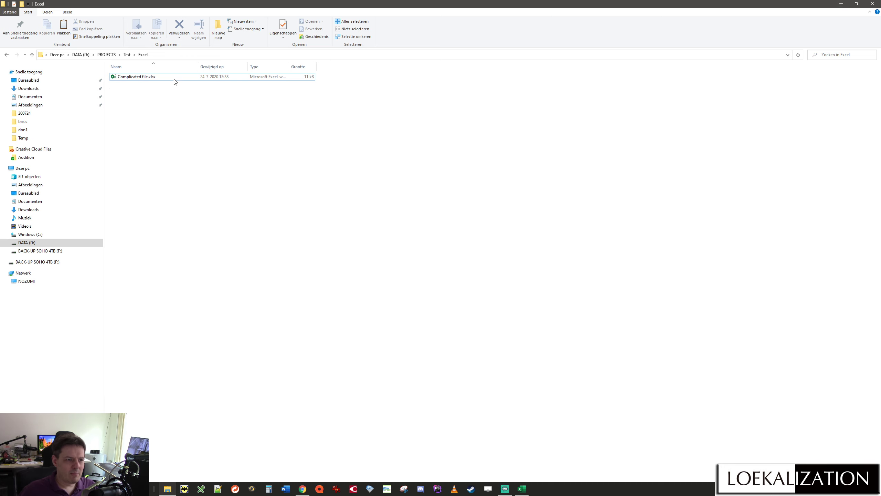
Step: Switch to DORAEMON in Chrome and start an ENGDUT translation of the folder D:\PROJECTS\Test\Excel
left_click(175, 55)
left_click(304, 489)
left_click(17, 124)
key("ctrl+v")
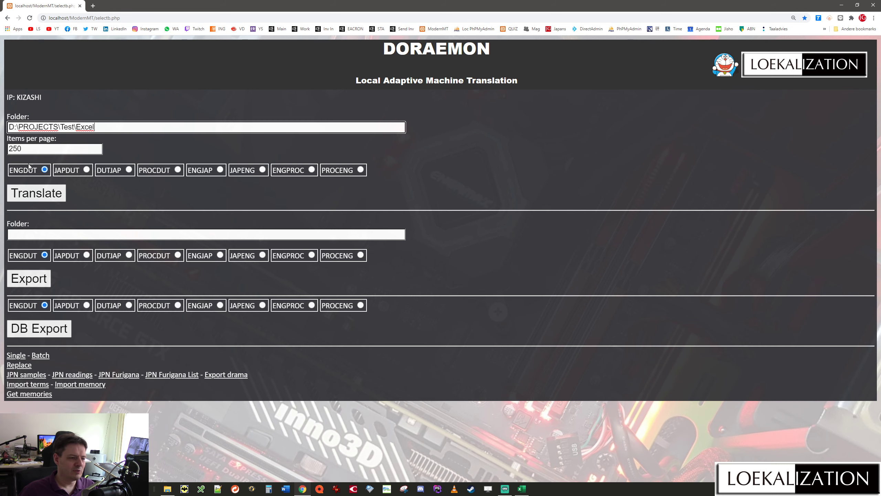
left_click(45, 195)
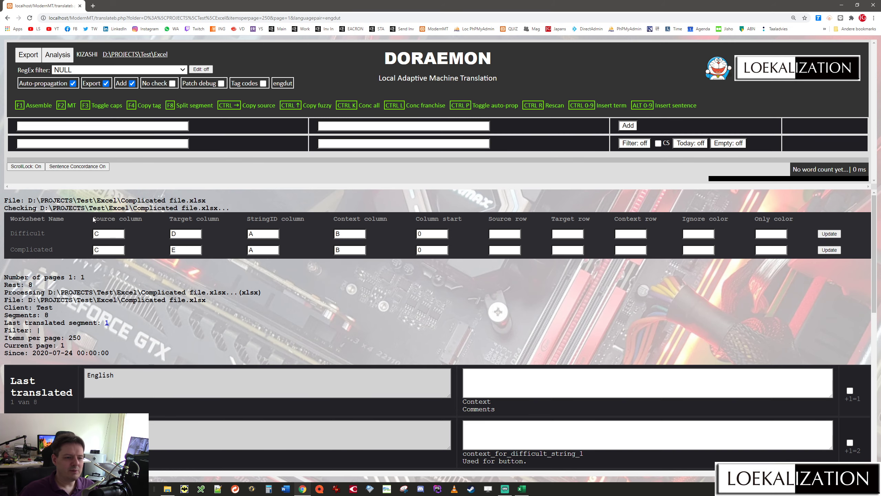
Step: Open the modernmt database in phpMyAdmin in a new browser tab
left_click(92, 4)
left_click(475, 28)
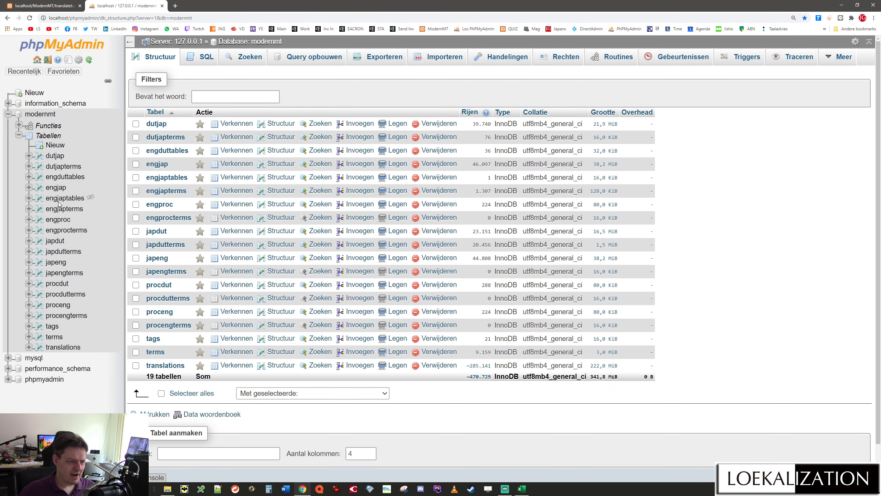
left_click(61, 199)
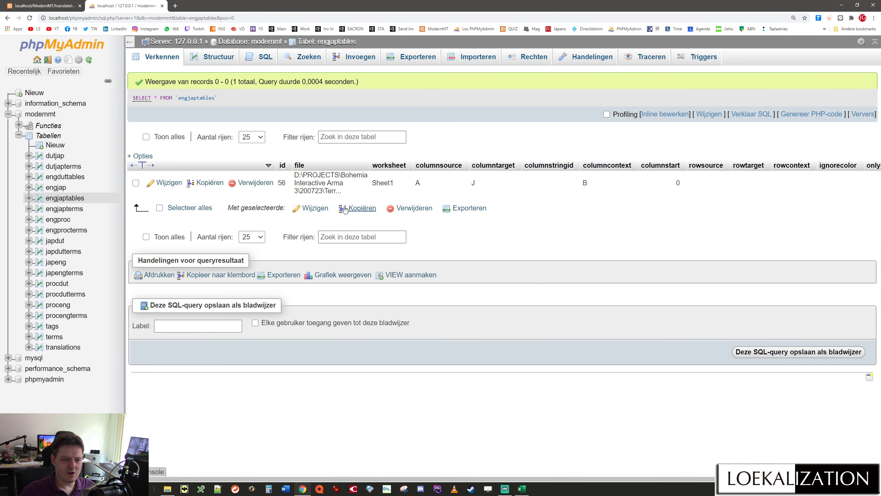
left_click(256, 182)
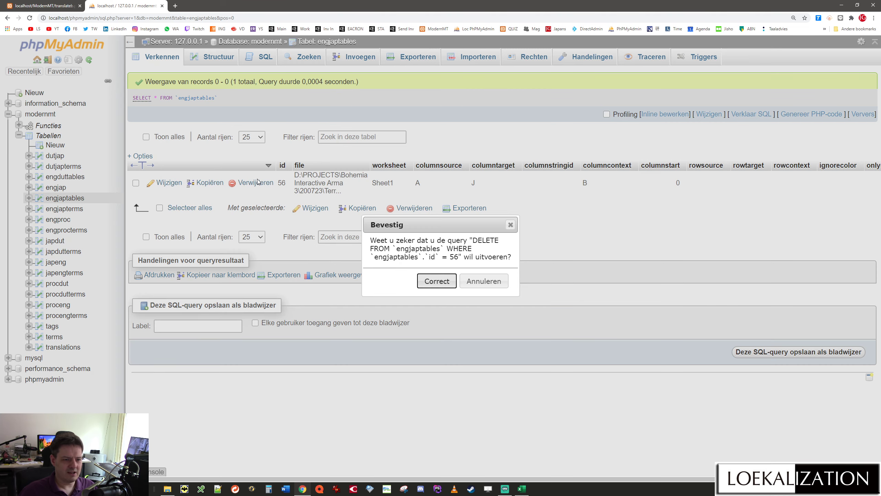
left_click(484, 281)
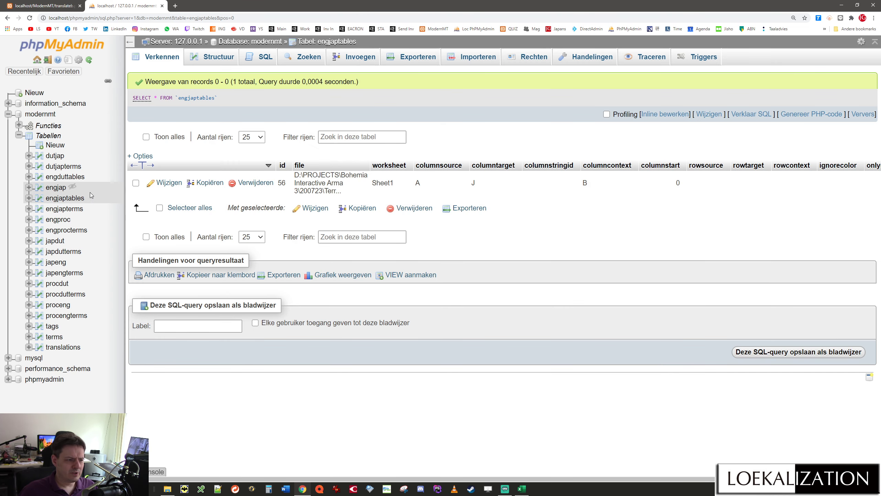
Step: Delete the Difficult and Complicated worksheet records of Complicated file.xlsx from the engduttables table
left_click(65, 177)
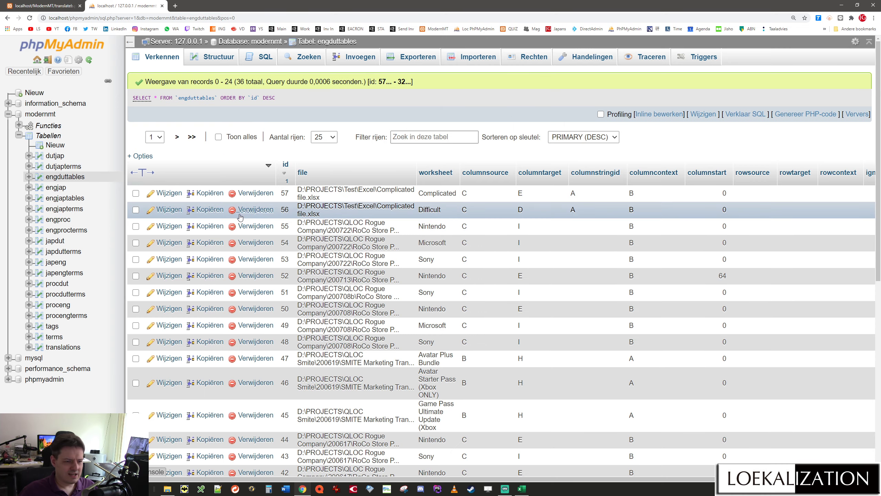
left_click(256, 209)
left_click(433, 285)
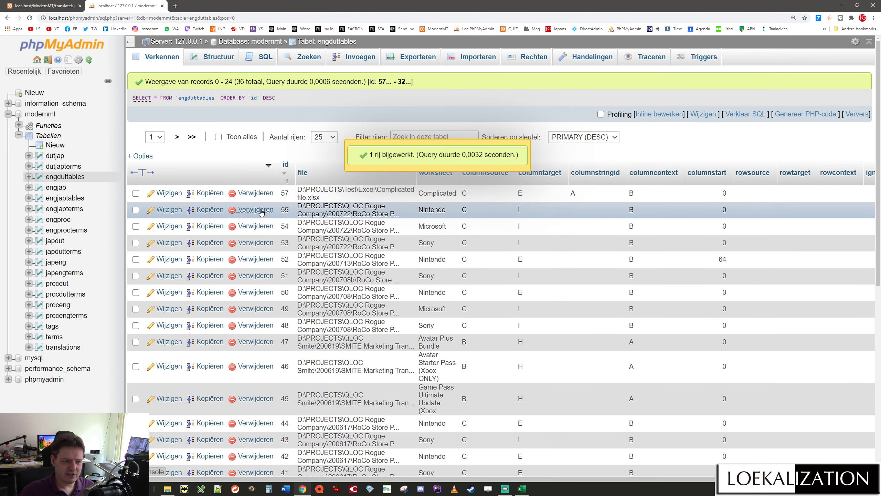
left_click(255, 193)
left_click(434, 285)
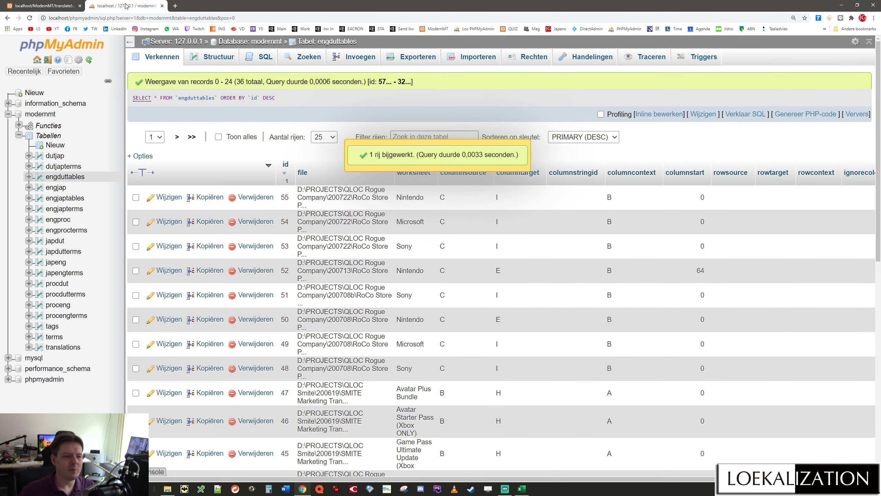
Step: Switch back to DORAEMON and reload the translation page for the Excel folder
key("ctrl+shift+Tab")
key("F5")
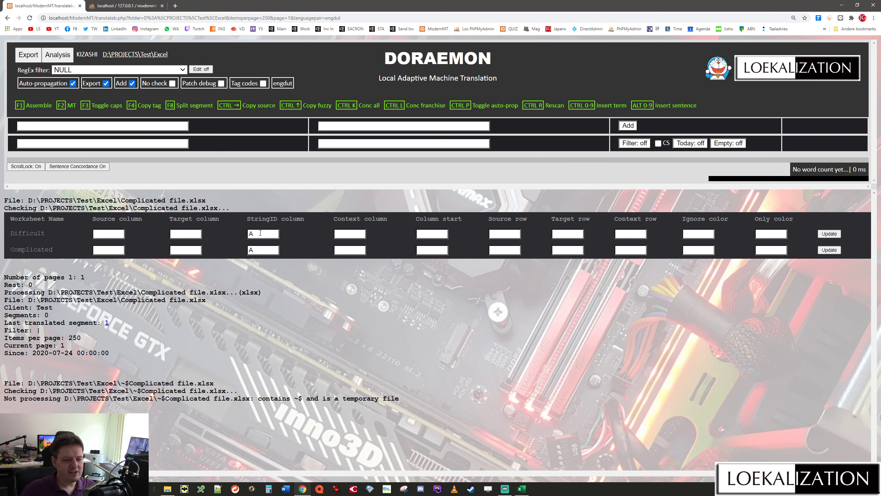
key("ctrl+Tab")
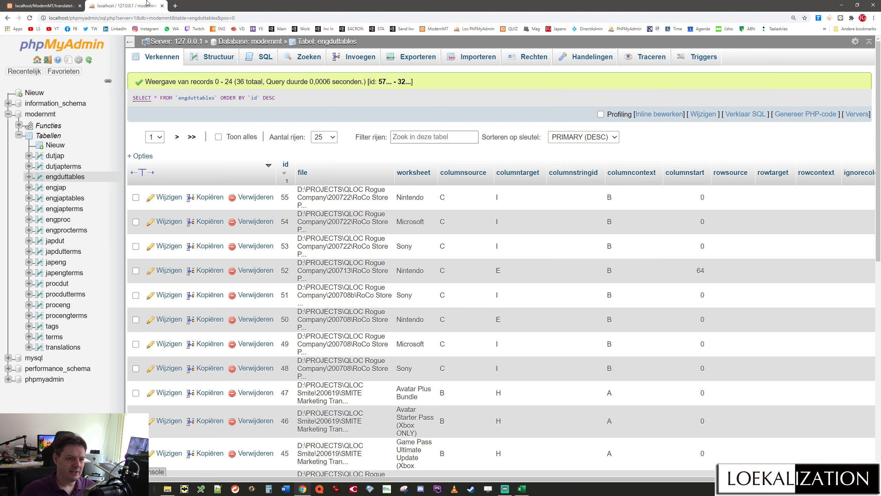
key("ctrl+Tab")
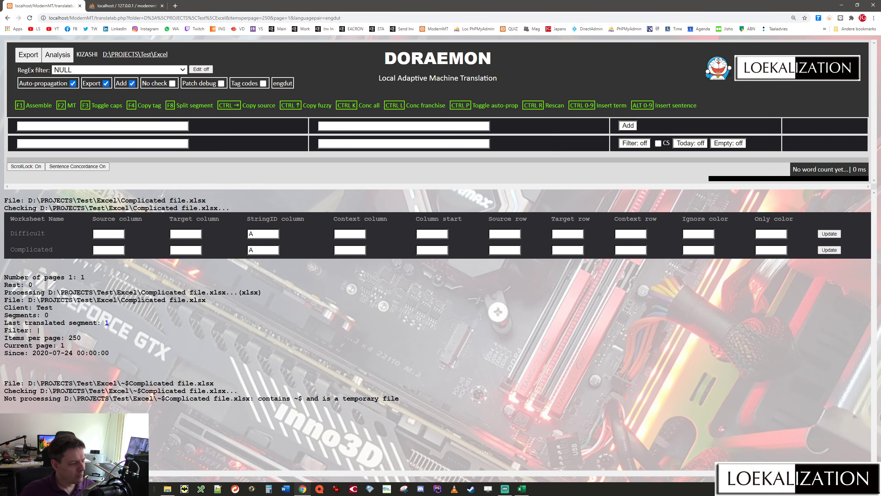
Step: Check the Difficult worksheet's columns in Excel and set its source column to C in DORAEMON for the English text
key("alt+Tab")
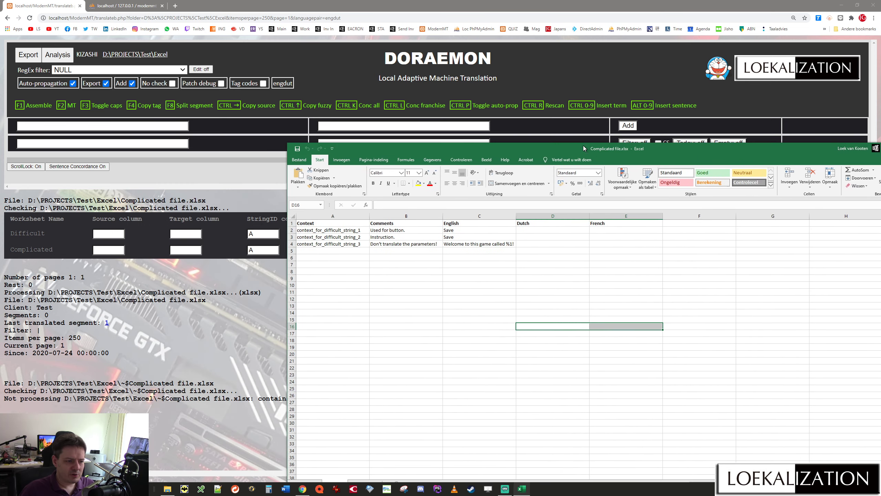
left_click_drag(583, 147, 600, 91)
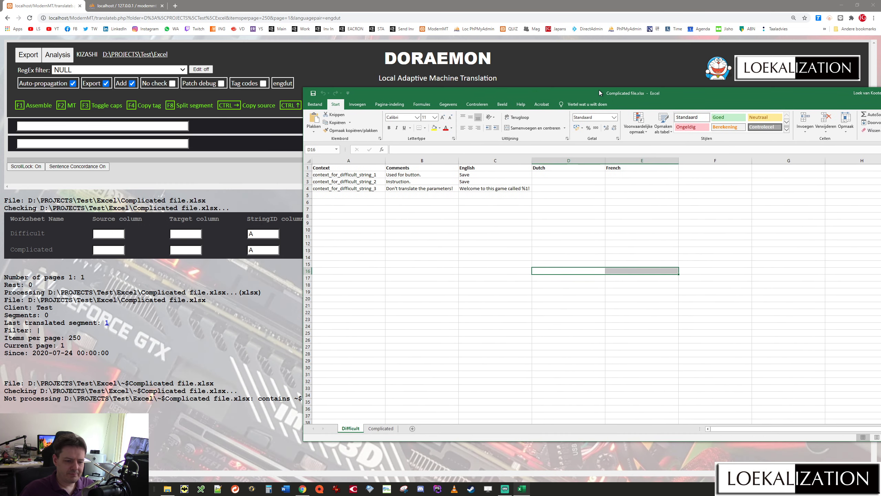
left_click(363, 223)
left_click(351, 188)
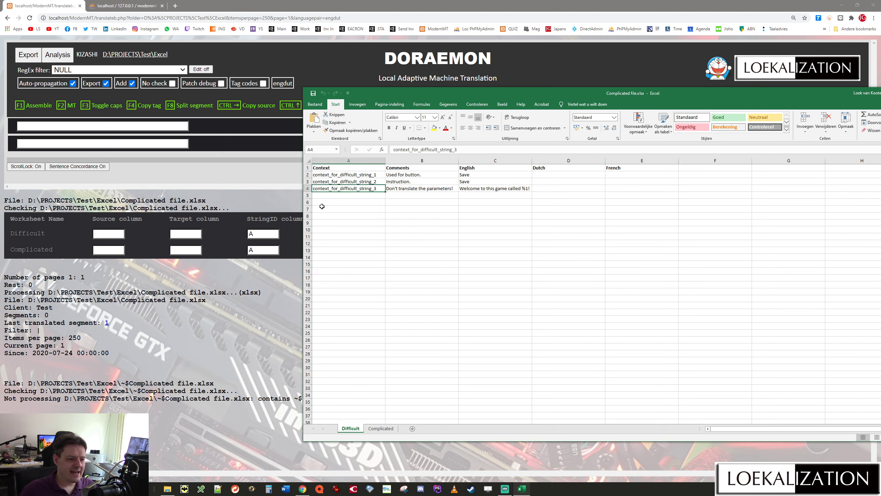
left_click(468, 162)
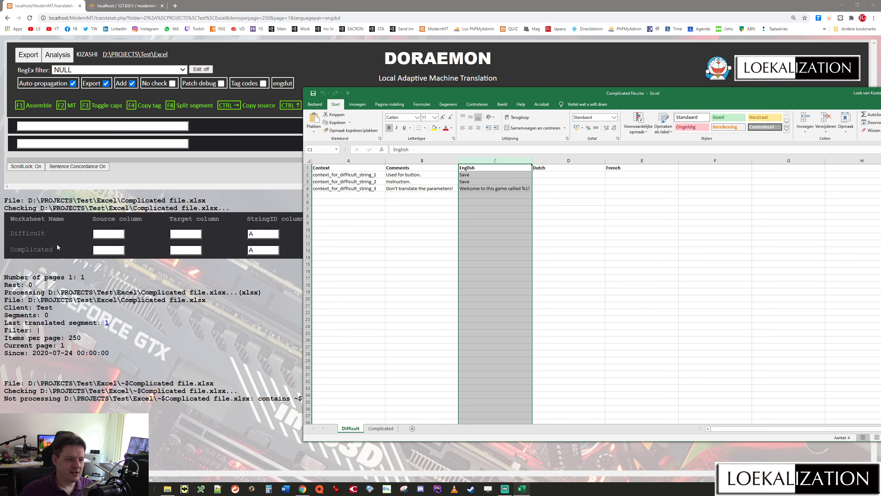
left_click(108, 234)
key("Tab")
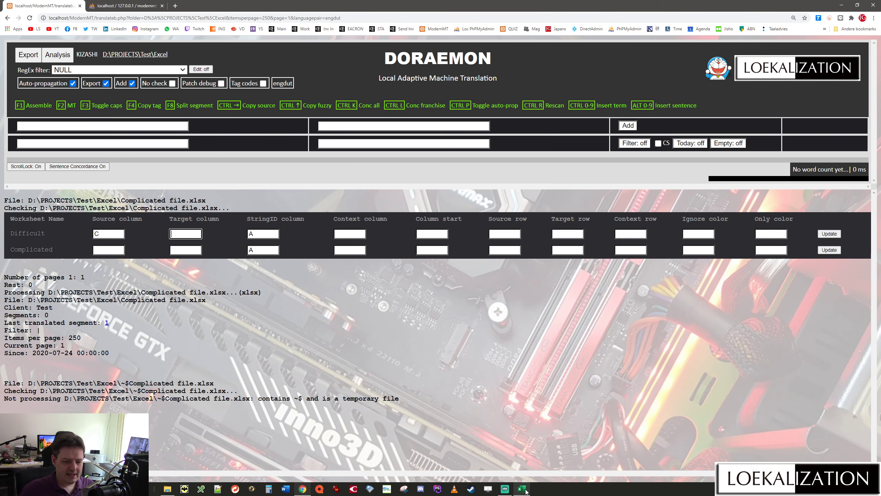
Step: Look up the Dutch column of the Difficult worksheet in Excel and set its target column to D in DORAEMON
left_click(522, 488)
left_click(557, 188)
left_click(559, 159)
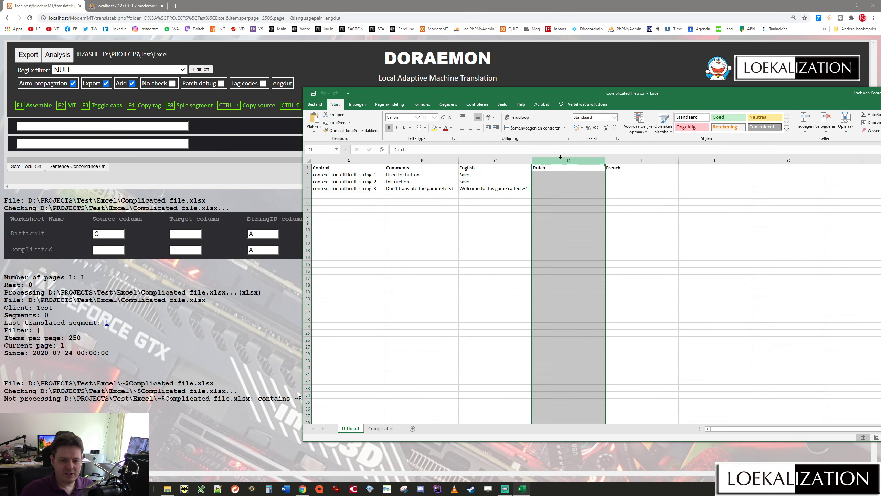
left_click(184, 233)
type("D")
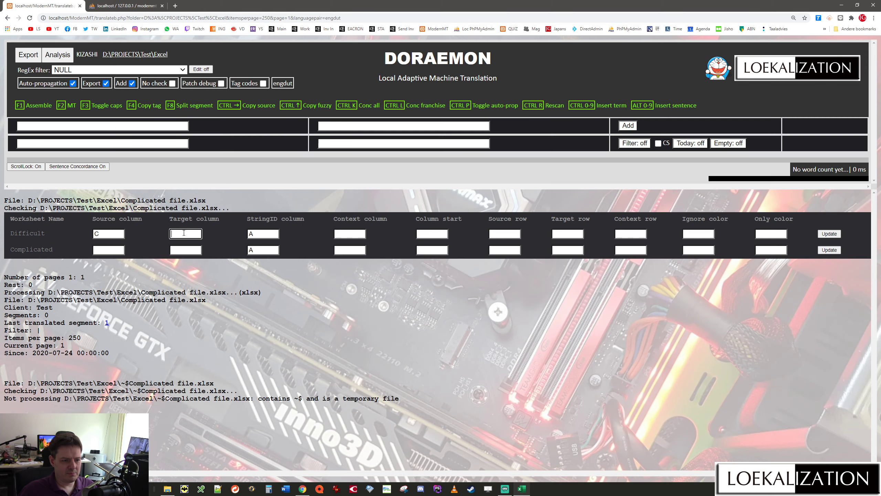
key("Tab")
Step: Set the Difficult worksheet's context column to B to use the Comments column, and update its column settings
left_click(520, 488)
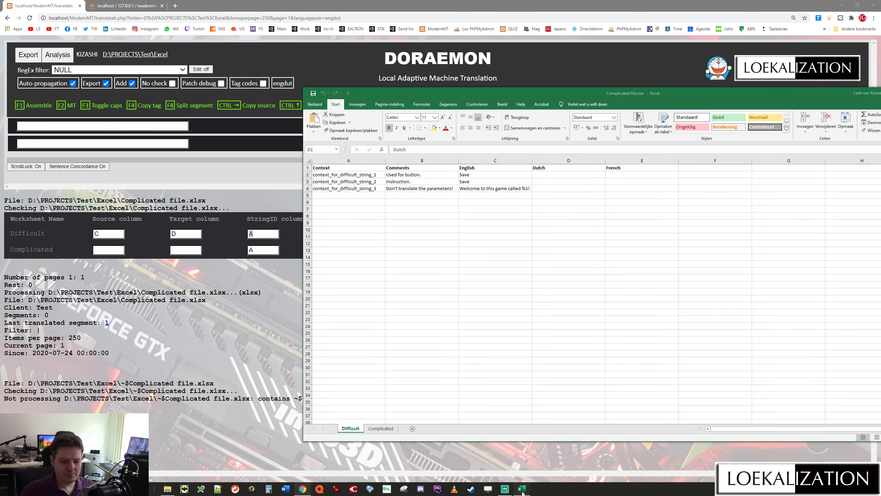
left_click_drag(348, 167, 348, 237)
left_click(265, 328)
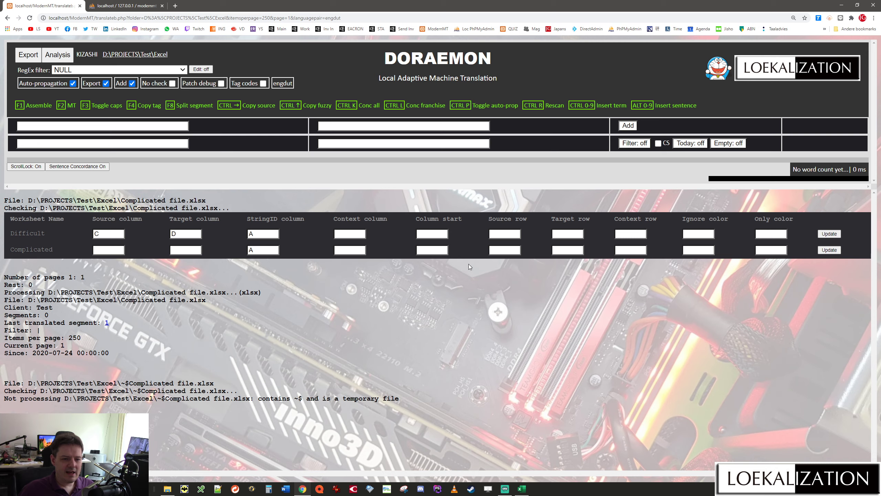
left_click(341, 233)
type("B")
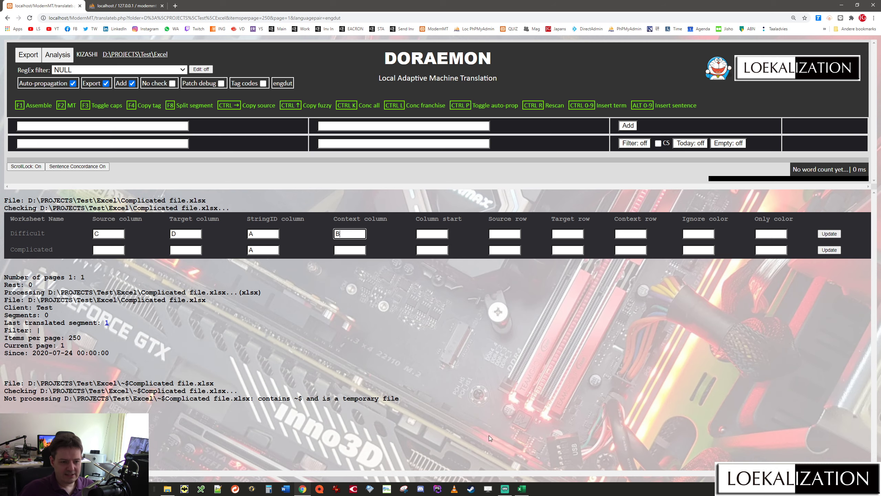
left_click(522, 490)
left_click(405, 189)
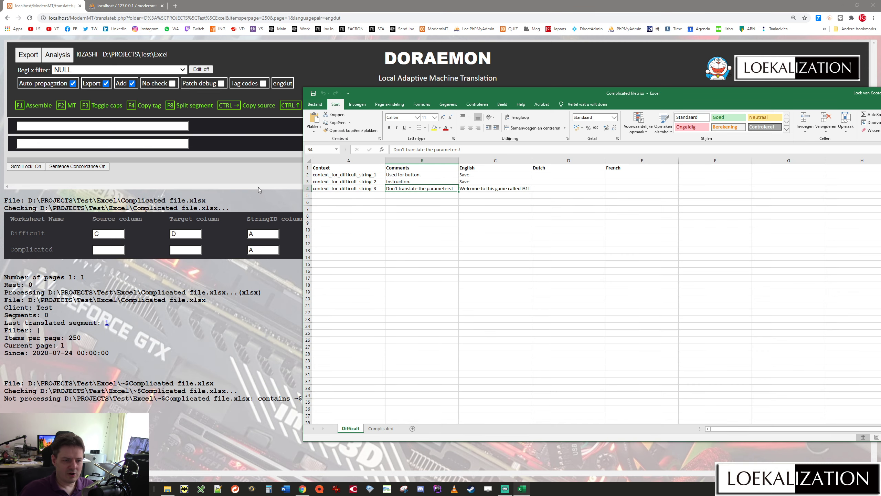
left_click(260, 191)
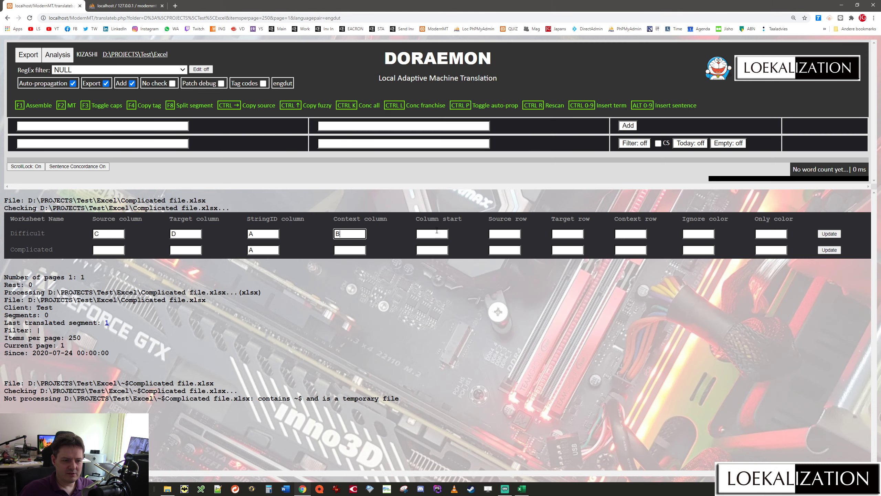
left_click(833, 234)
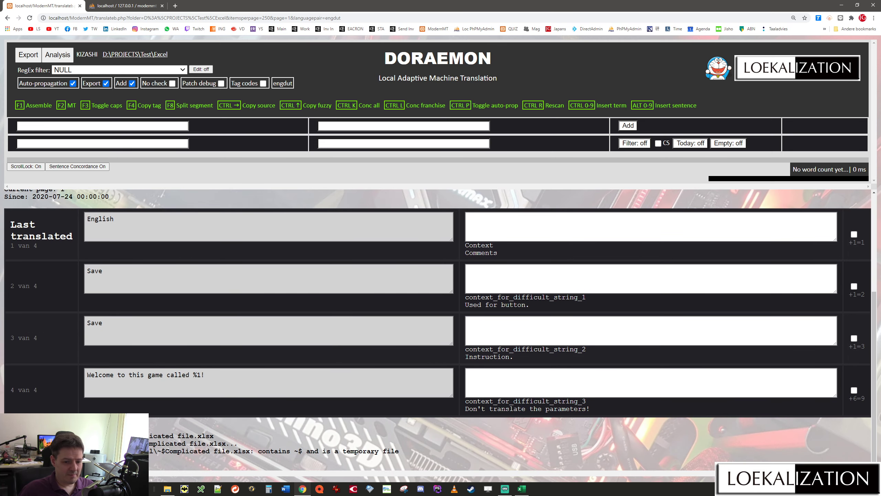
Step: Compare the loaded segments' string IDs and comments with the Difficult worksheet in Excel
left_click(522, 489)
left_click_drag(472, 95, 548, 109)
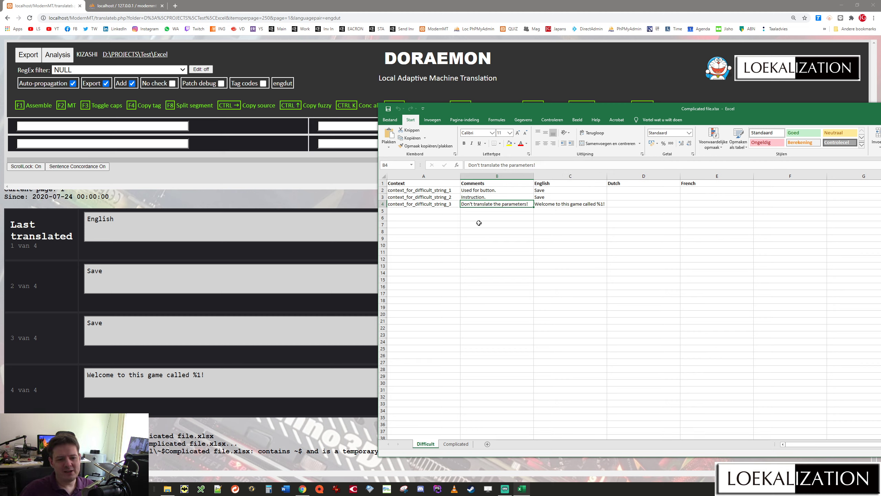
left_click(435, 217)
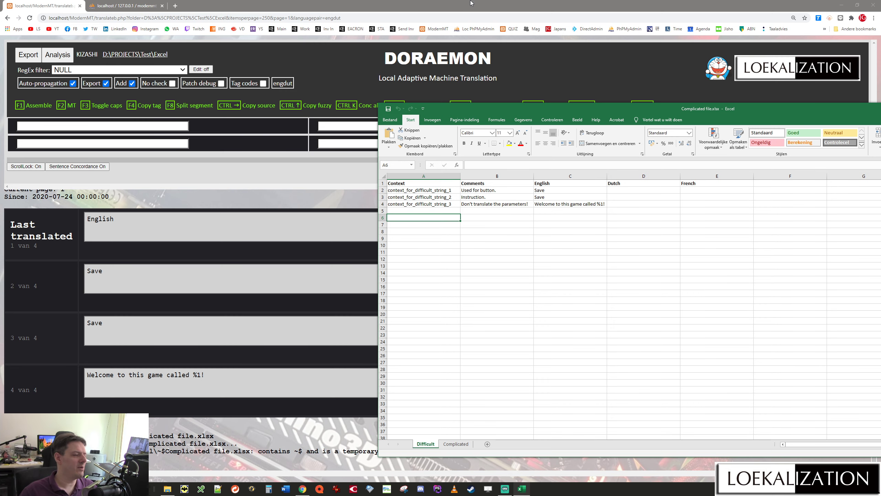
left_click(520, 3)
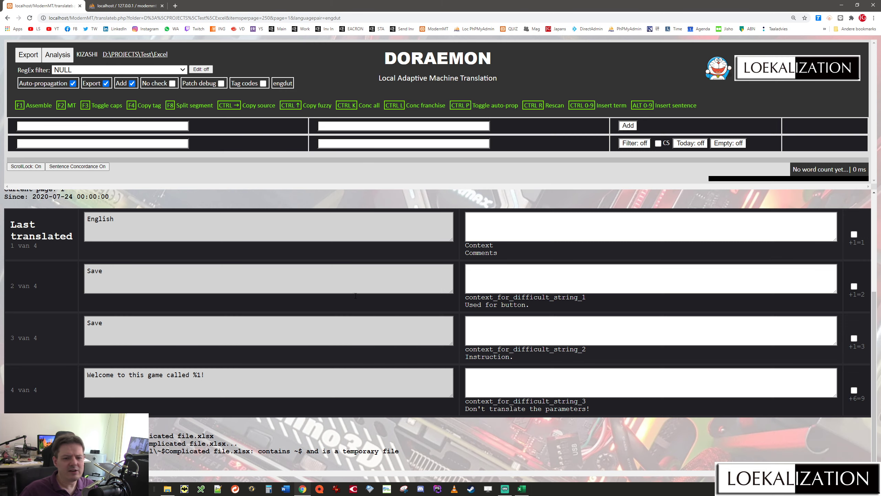
left_click_drag(473, 298, 599, 300)
left_click(529, 308)
left_click_drag(466, 306, 529, 308)
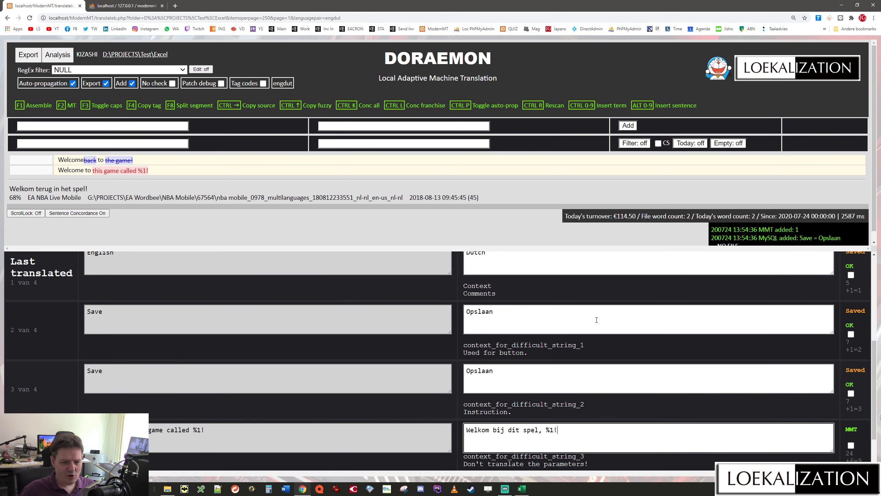
Step: Try "Sla op" and "Bewaar" as translations of the third segment, the Save string commented as an instruction
double_click(482, 412)
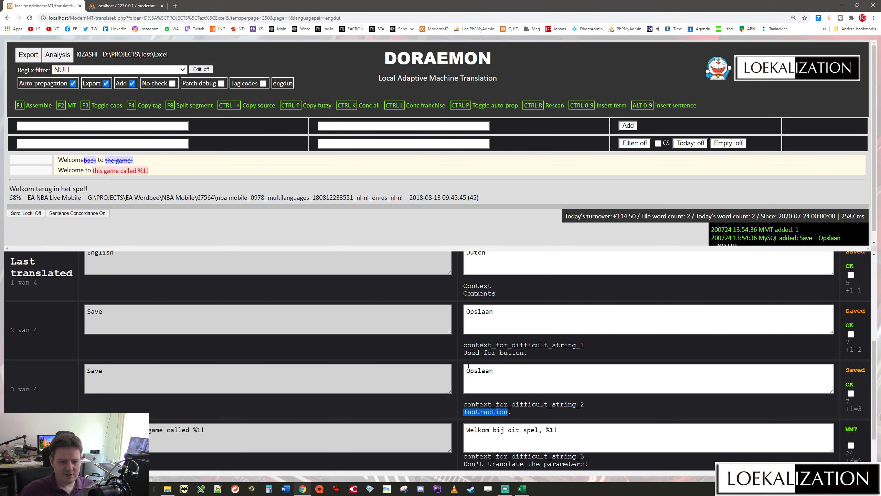
left_click(500, 392)
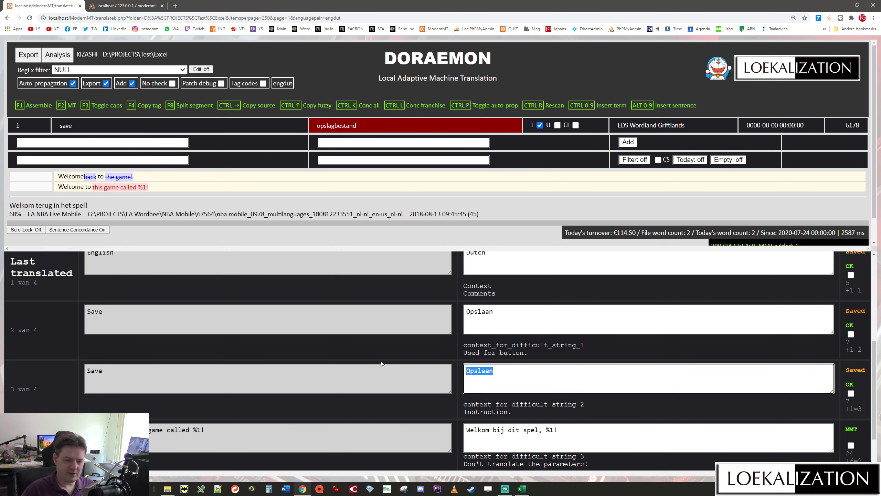
type("Sla op")
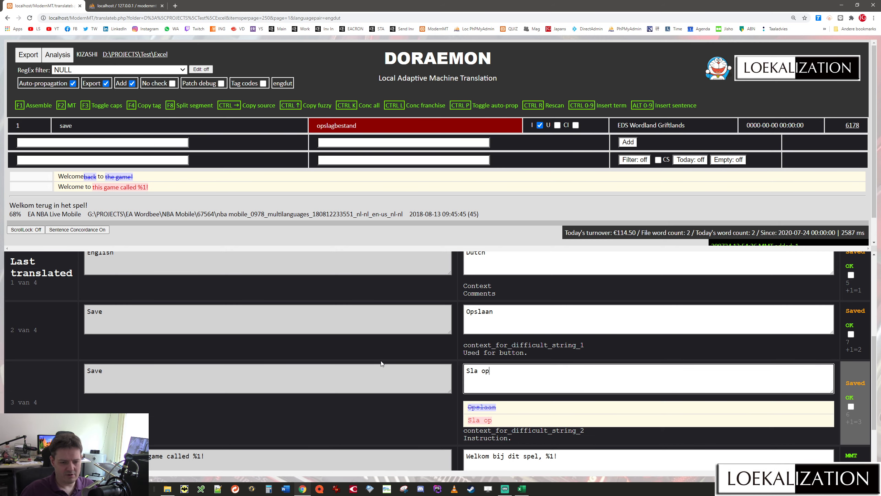
key("ctrl+a")
type("Bewaar")
key("ctrl+a")
type("Sla op")
Step: Replace the third segment's translation with "Bewaar" and move on to the fourth segment
key("ctrl+a")
type("BEwaa")
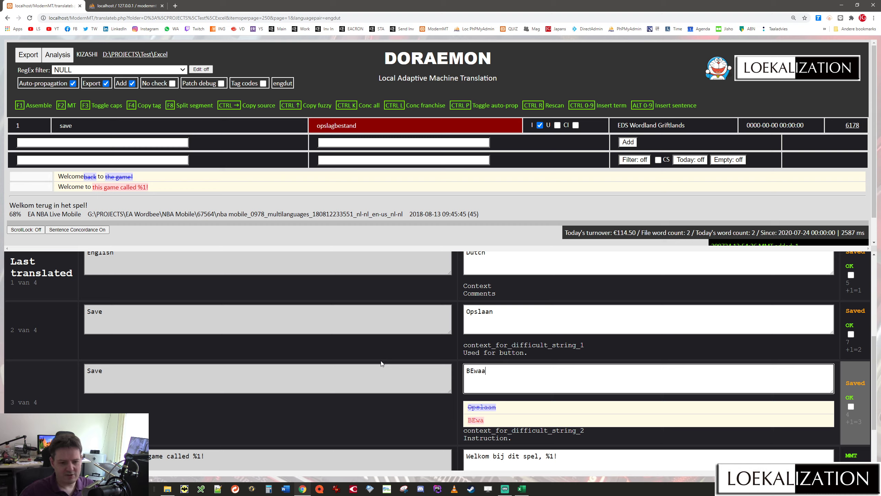
type("r")
key("Left")
key("Left")
key("Left")
key("Left")
key("BackSpace")
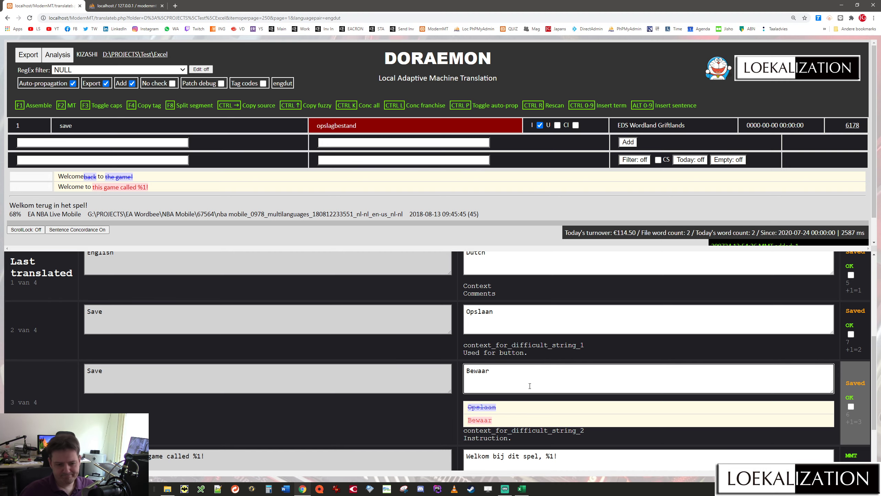
key("Tab")
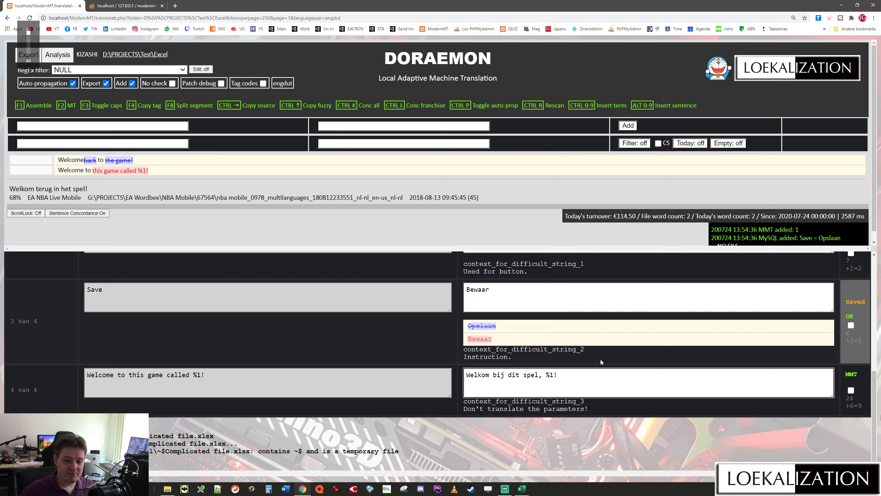
Step: Change the fourth segment's translation to "Welkom bij %1!" and save it
key("shift+End")
type("%1!")
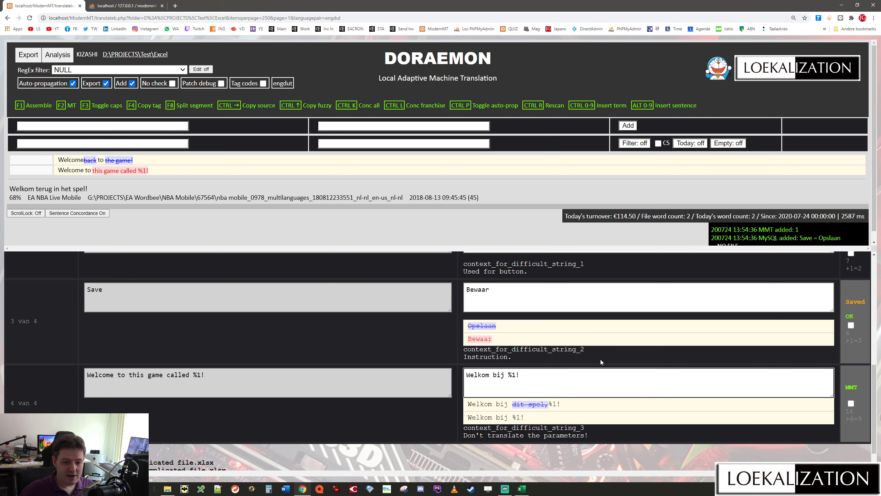
key("XF86AudioLowerVolume")
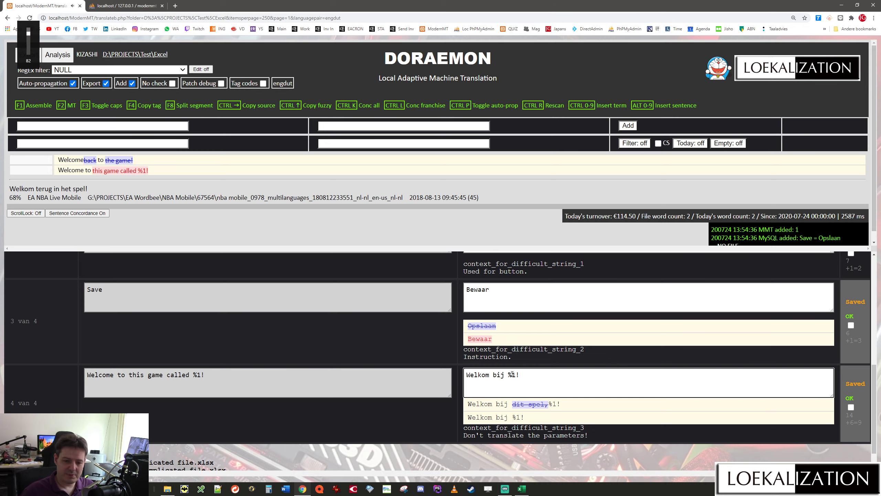
scroll(431, 319, "up", 2)
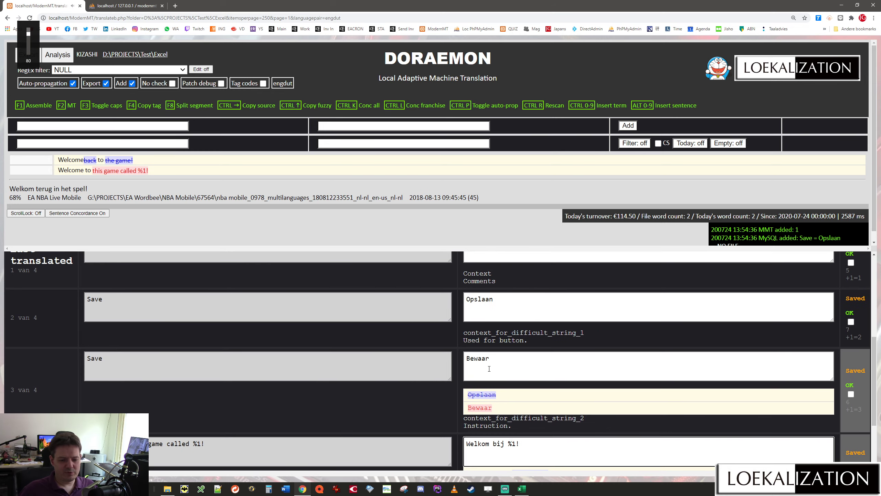
Step: Check the Complicated worksheet's column layout in Excel and set its source column to C in DORAEMON
left_click(522, 488)
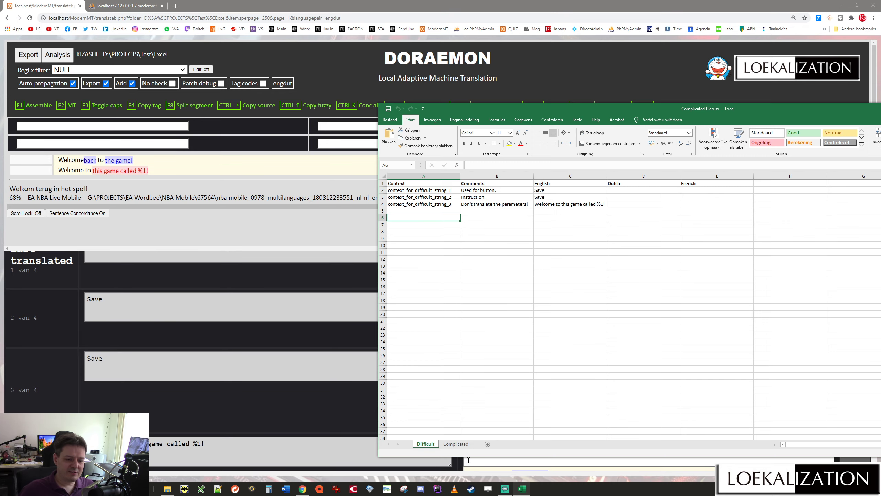
left_click(457, 445)
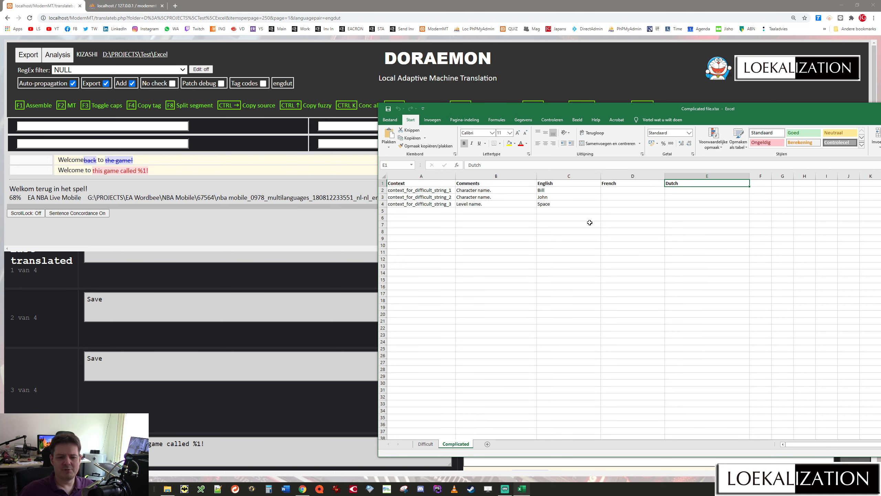
left_click(620, 211)
left_click(625, 175)
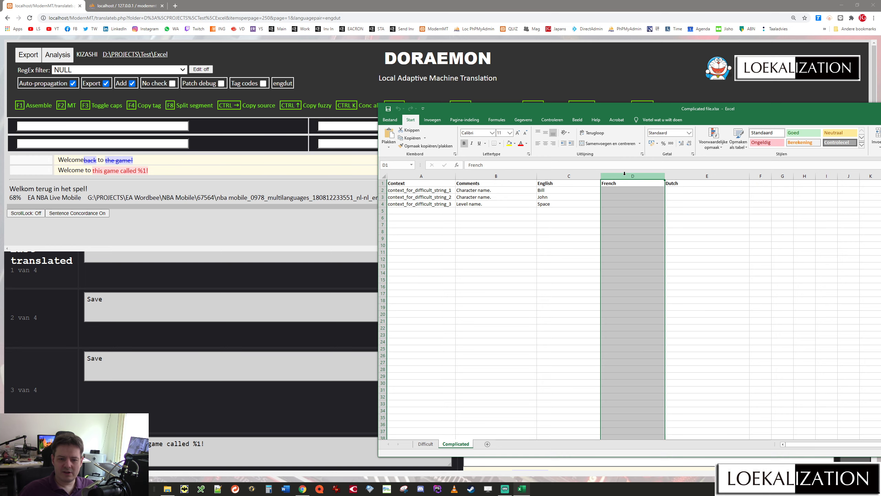
left_click(707, 176)
left_click(326, 235)
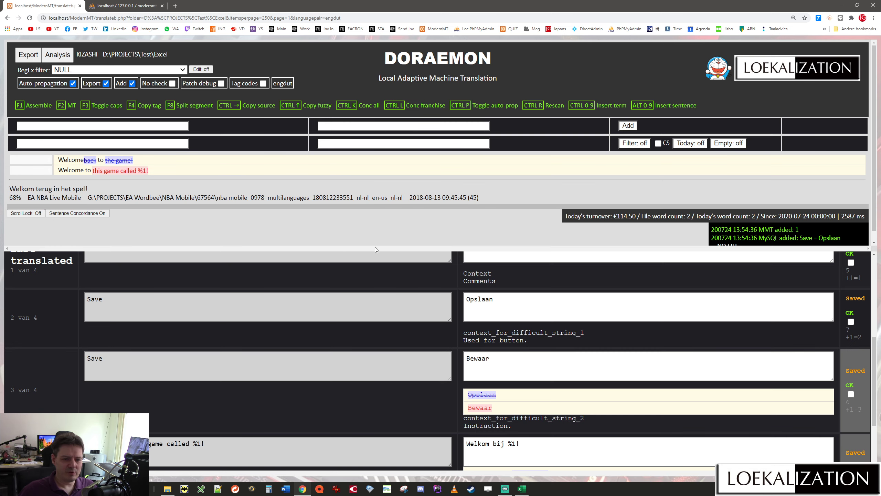
scroll(656, 367, "up", 6)
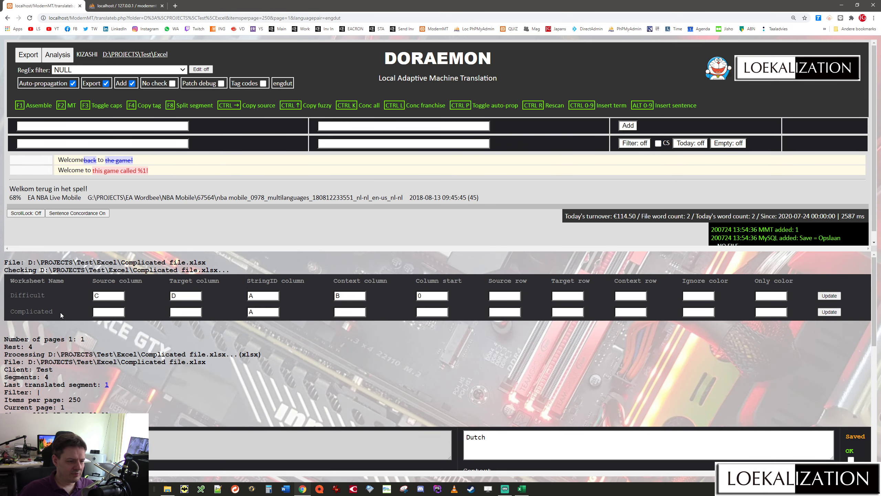
left_click(105, 312)
type("C")
Step: Set the Complicated worksheet's target column to E and context column to B, and update its column settings
left_click(183, 312)
left_click(522, 488)
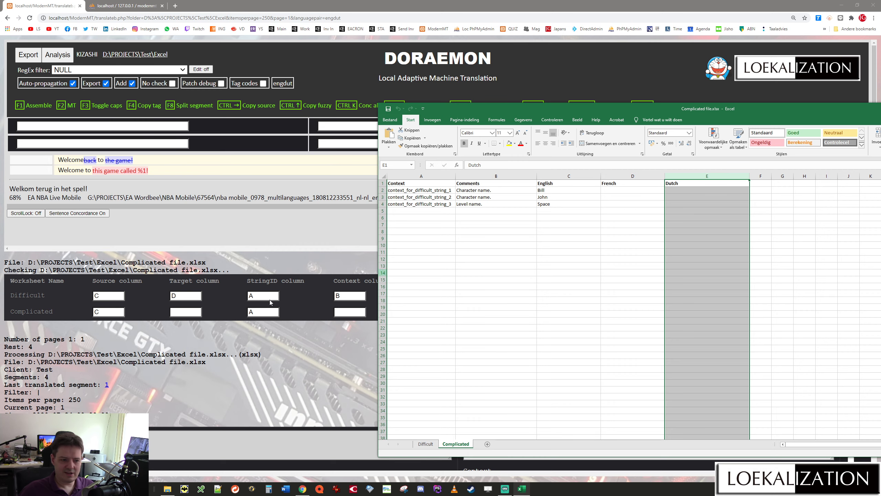
left_click(192, 310)
type("E")
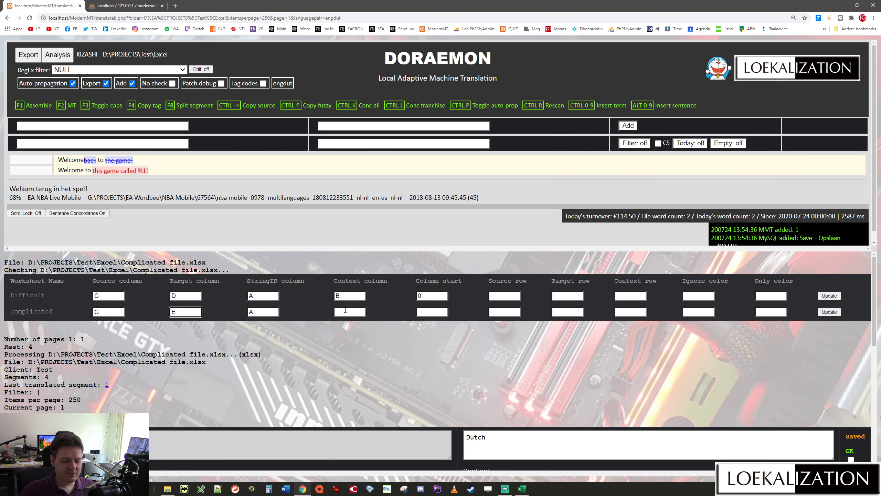
left_click(345, 311)
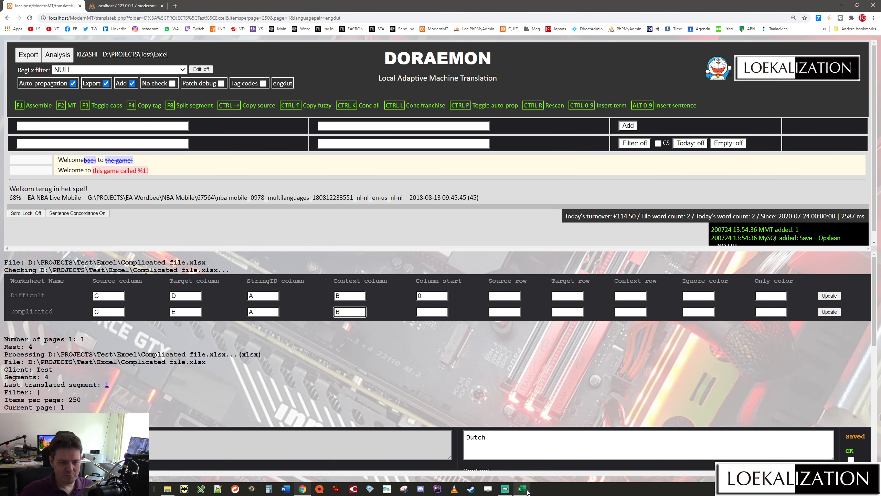
left_click(829, 312)
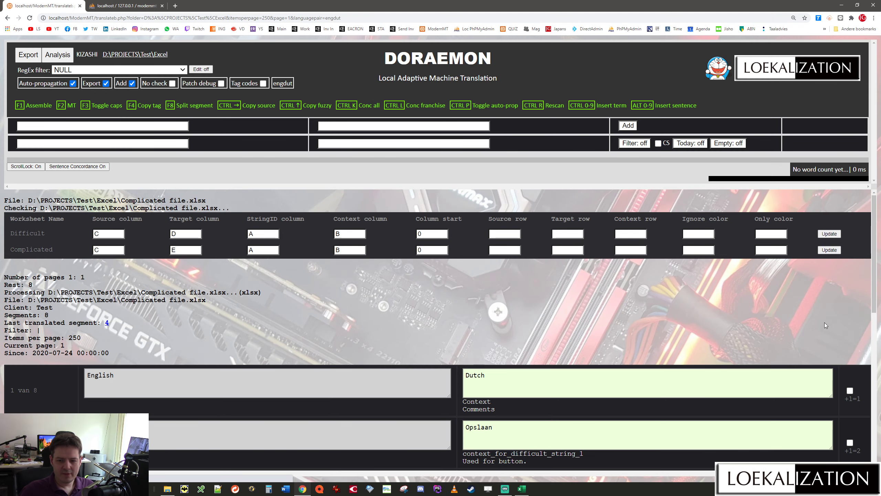
Step: Review all eight segments of the file, including the Complicated worksheet's untranslated ones, and the worksheet column settings
scroll(626, 335, "down", 10)
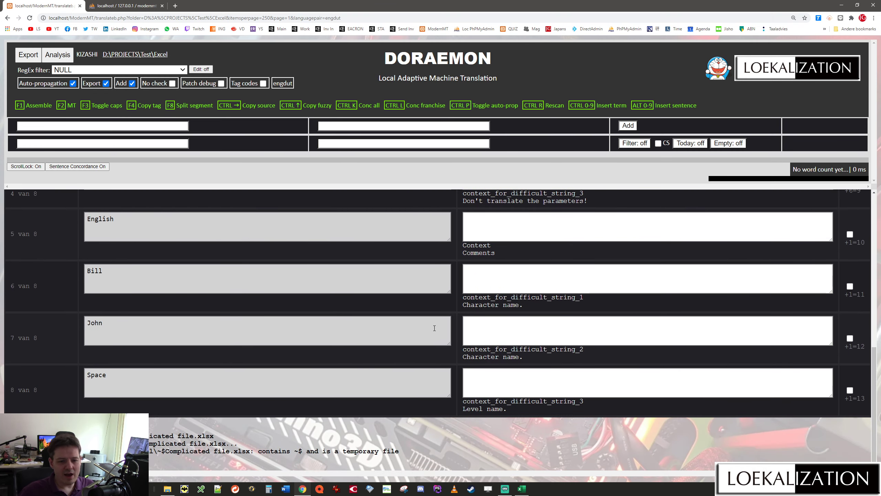
scroll(308, 231, "up", 1)
scroll(559, 328, "up", 7)
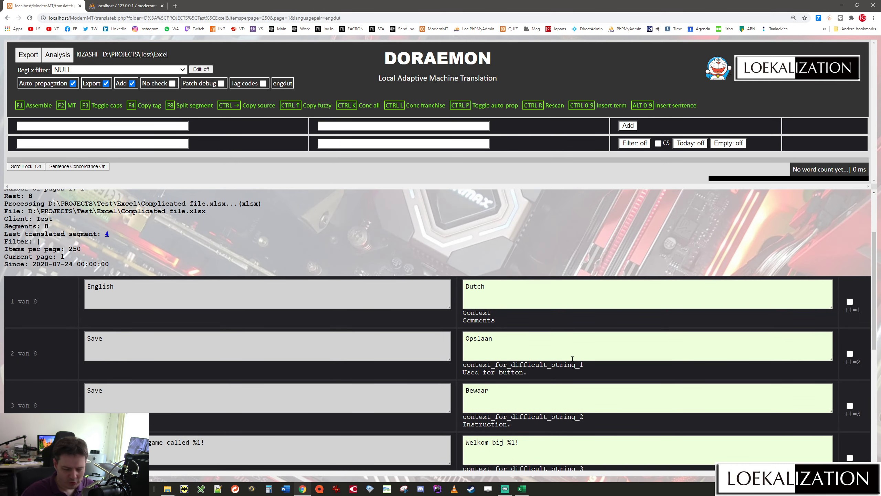
scroll(486, 362, "down", 7)
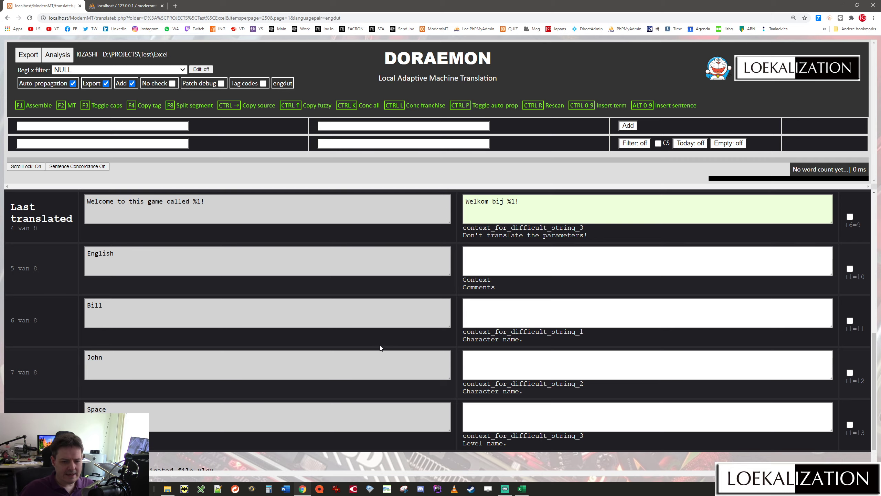
scroll(383, 349, "up", 7)
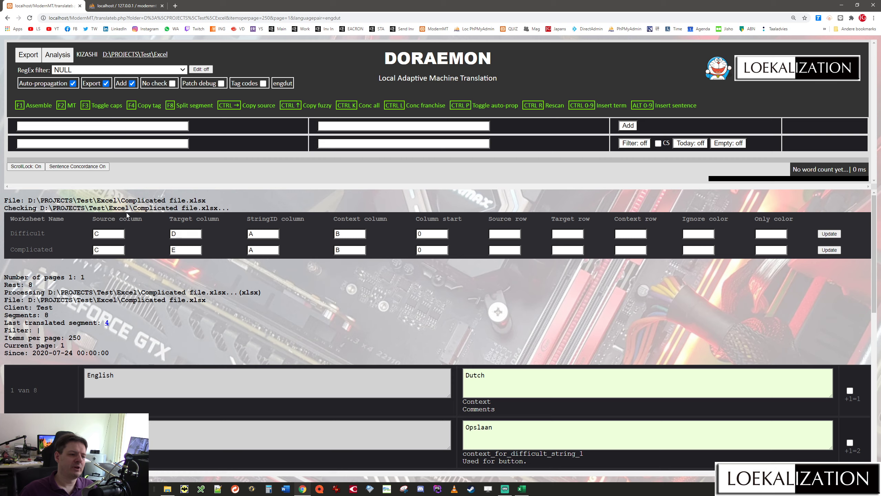
Step: Switch to Excel and examine the Complicated worksheet's rows 2 and 3 and its Context, Comments, English and Dutch columns
left_click(519, 486)
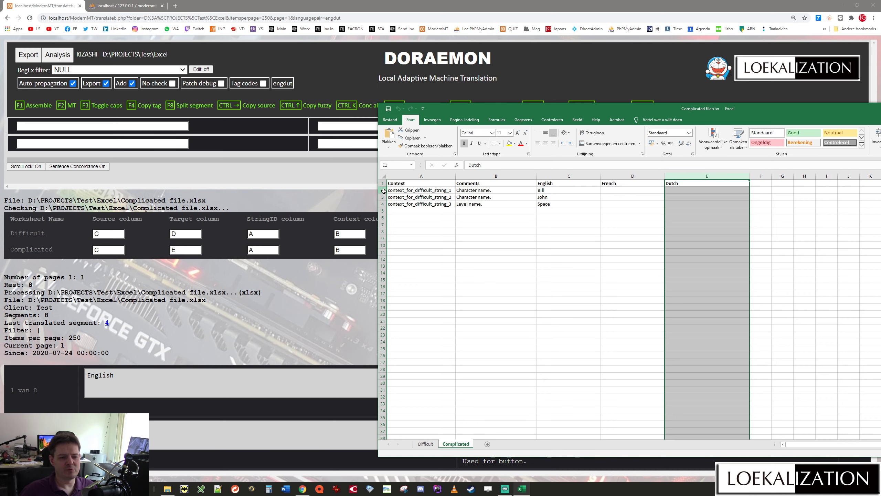
left_click(382, 191)
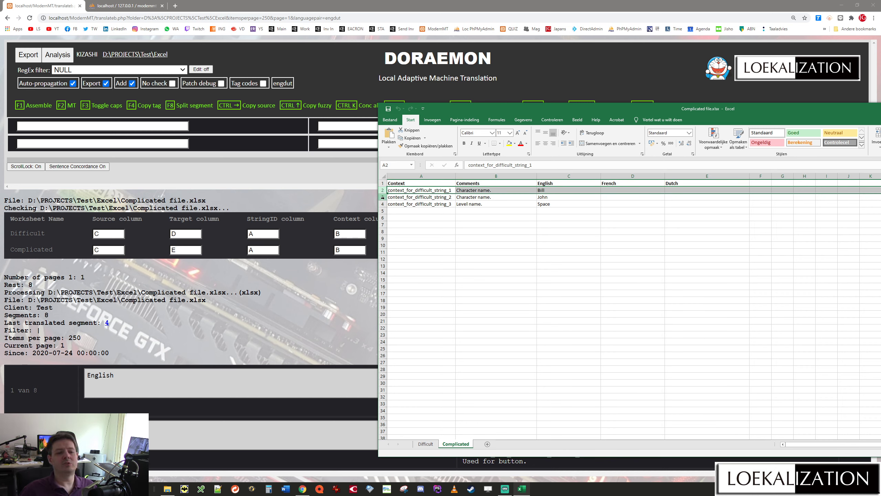
left_click(383, 197)
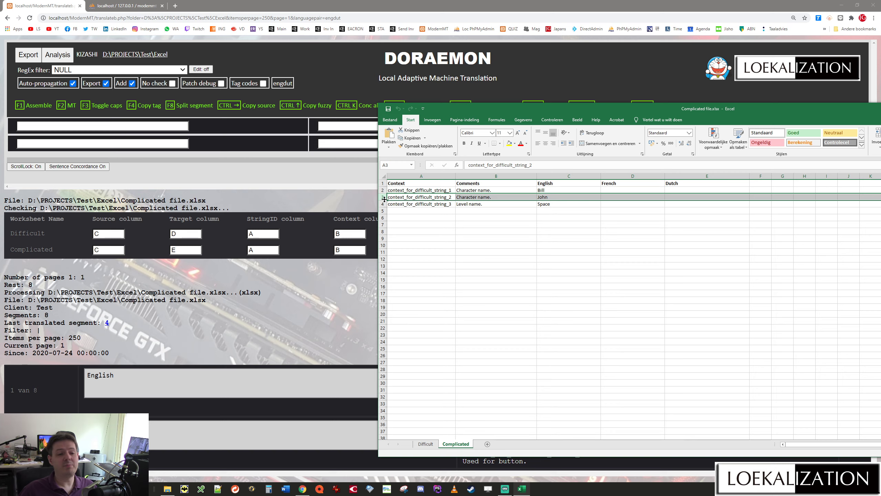
left_click_drag(578, 112, 517, 278)
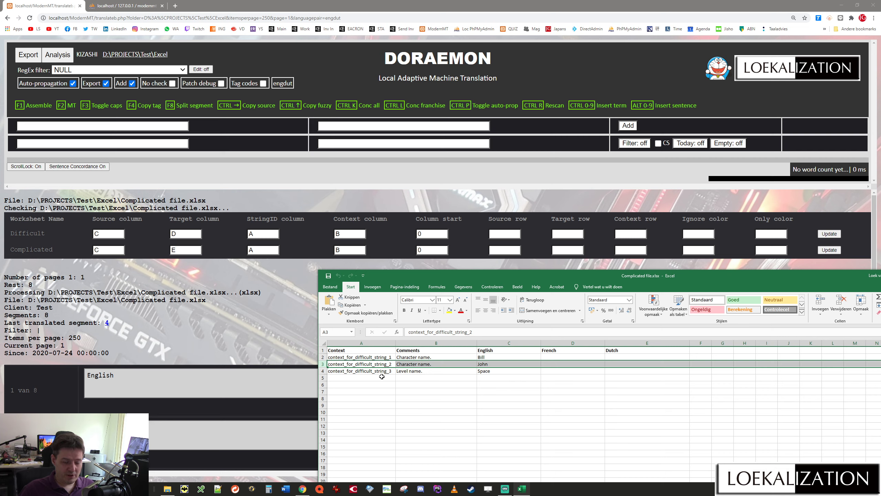
left_click(369, 343)
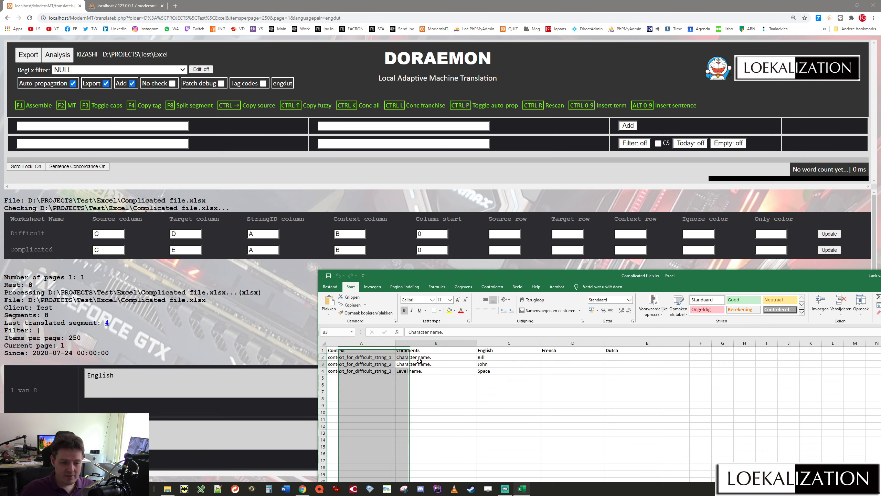
left_click(417, 341)
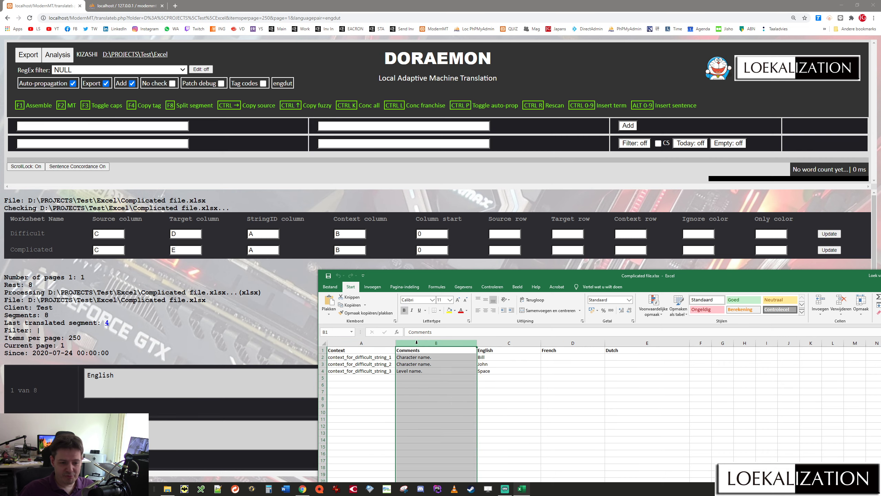
left_click(500, 343)
left_click(628, 342)
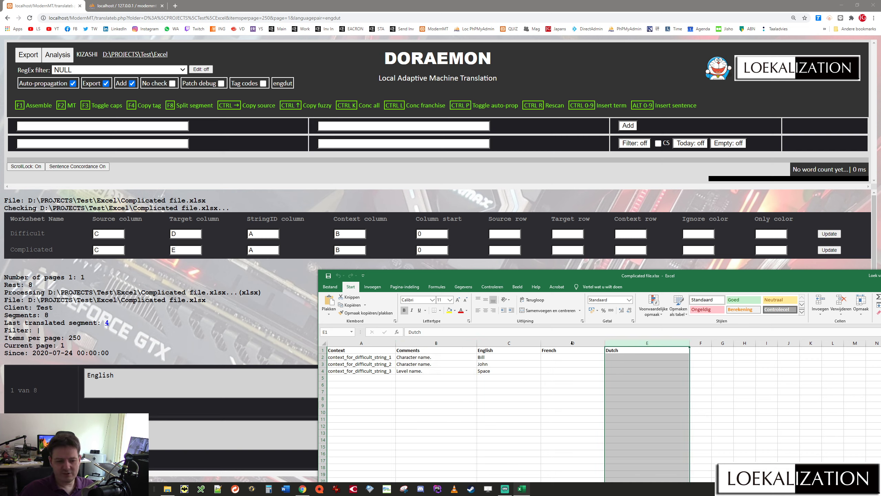
Step: Copy the Context and Comments headers into cells A6 and A7 of the Complicated worksheet
left_click(364, 350)
left_click(349, 383)
key("ctrl+v")
left_click(423, 350)
key("ctrl+c")
left_click(348, 391)
key("ctrl+v")
Step: Copy the English, French and Dutch headers into cells A8, A9 and A10 to complete the vertical list
left_click(513, 350)
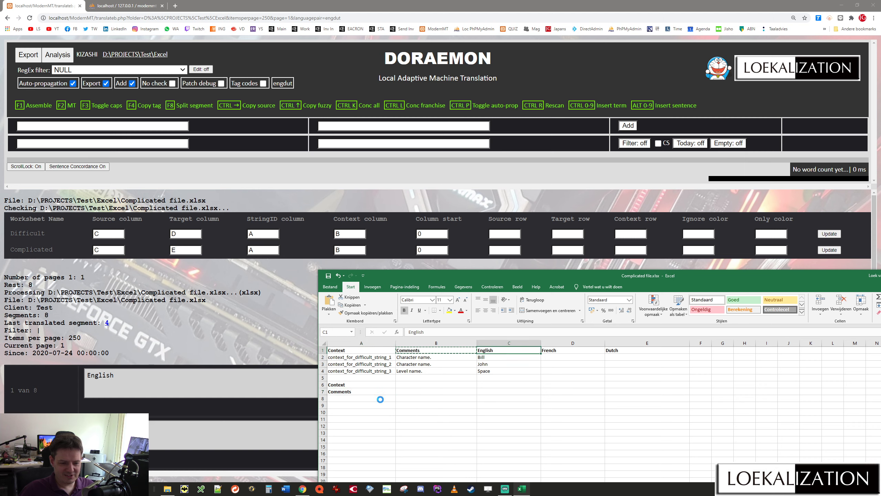
key("ctrl+c")
left_click(351, 399)
key("ctrl+v")
left_click(555, 351)
key("ctrl+c")
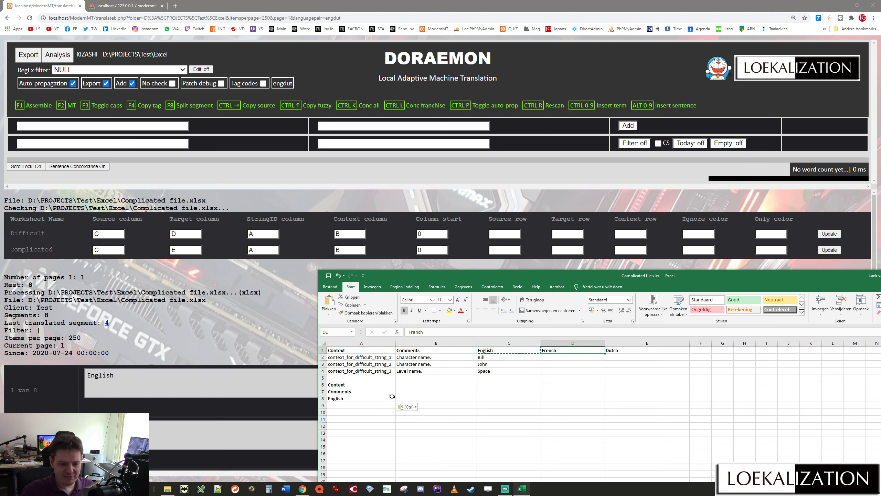
left_click(350, 405)
key("ctrl+v")
left_click(614, 351)
key("ctrl+c")
left_click(361, 412)
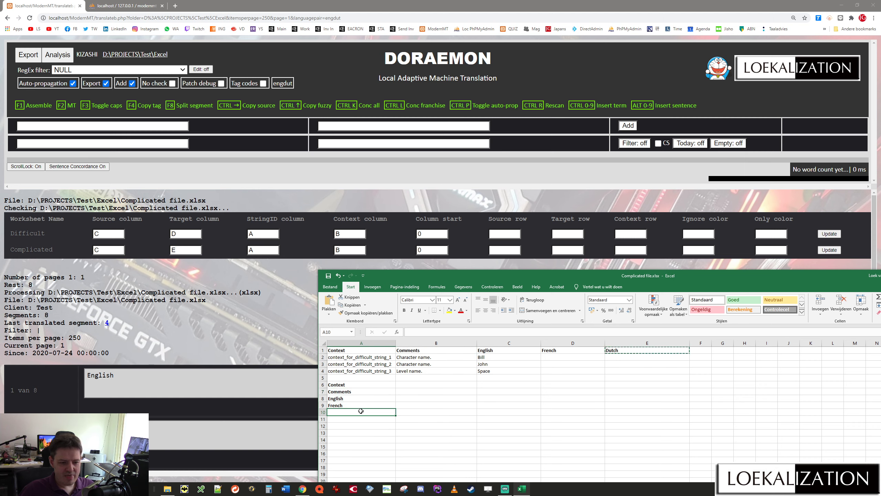
key("Return")
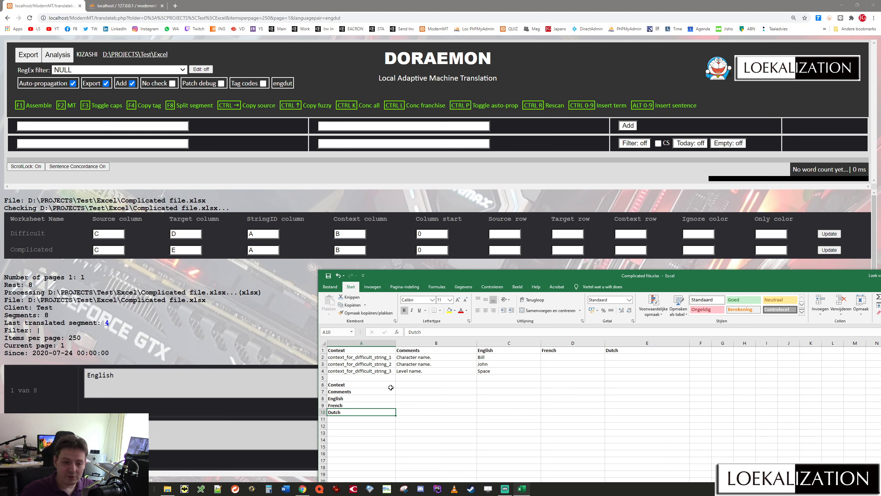
Step: Examine the vertical header list in column A and the Comments row across to column E, and return to DORAEMON
left_click(367, 385)
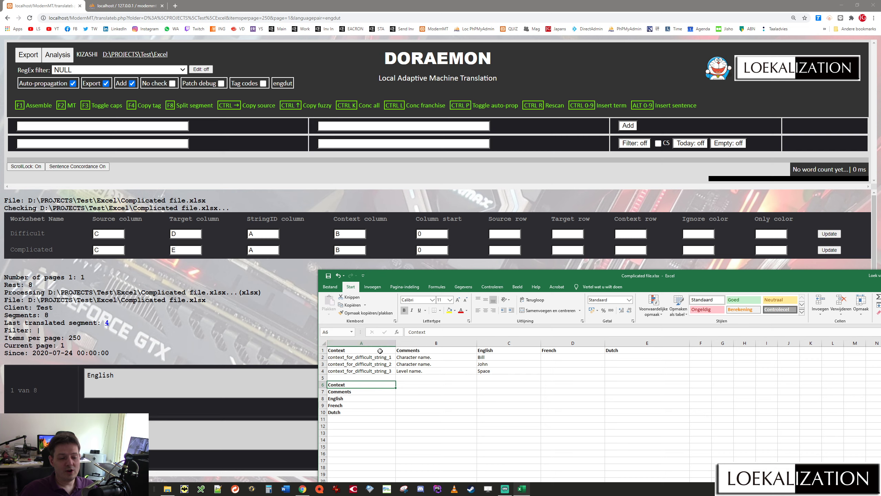
left_click_drag(380, 349, 356, 462)
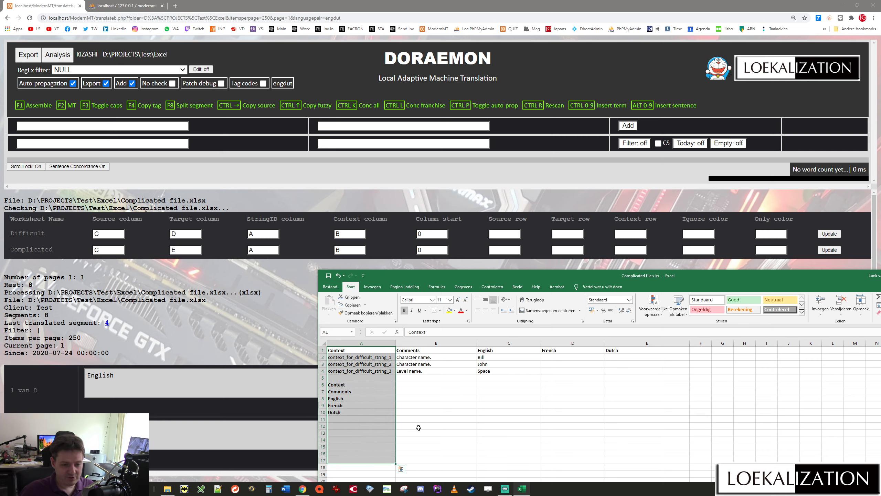
left_click(407, 419)
left_click_drag(368, 385, 639, 394)
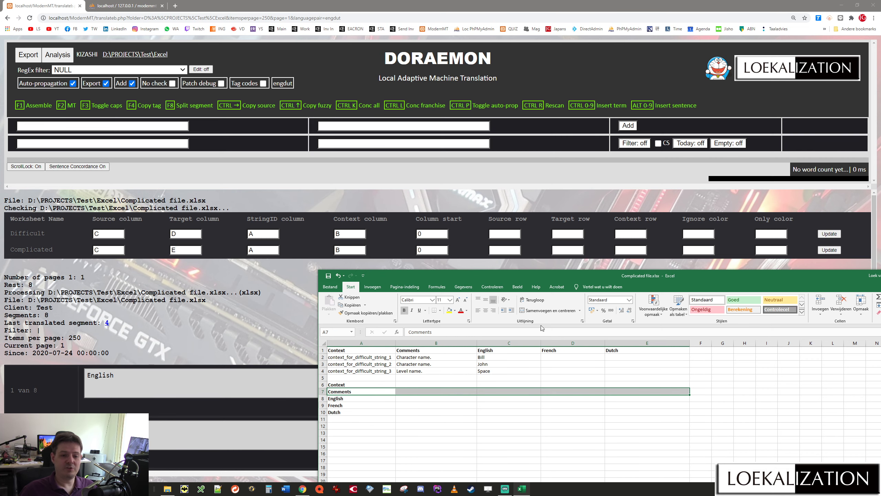
left_click(491, 228)
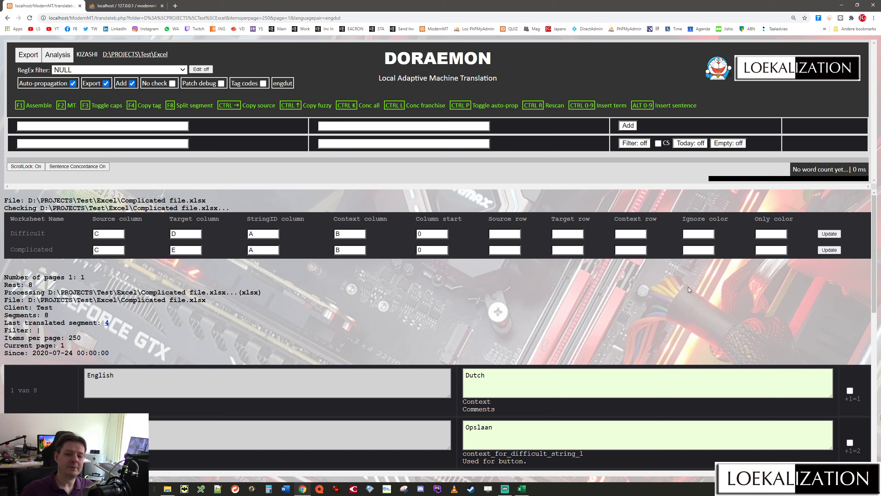
Step: Fill row 3 of the Complicated worksheet with yellow in Excel and return to DORAEMON's worksheet settings
left_click(522, 489)
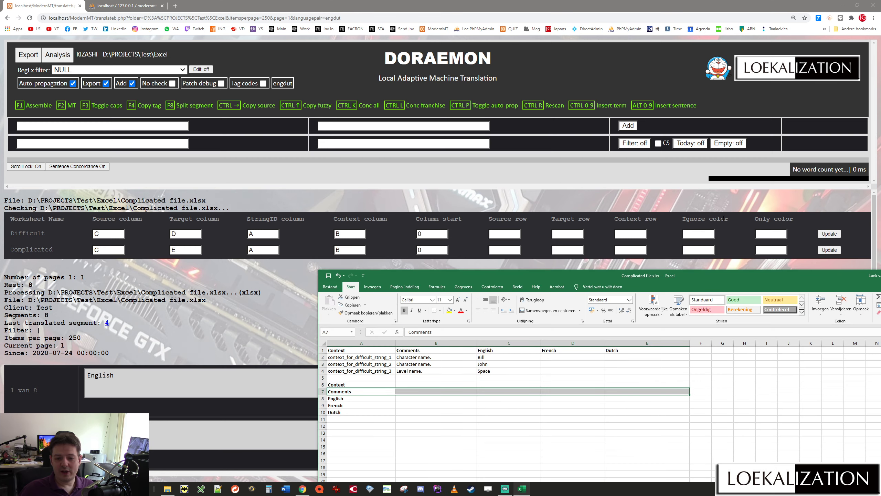
left_click(334, 364)
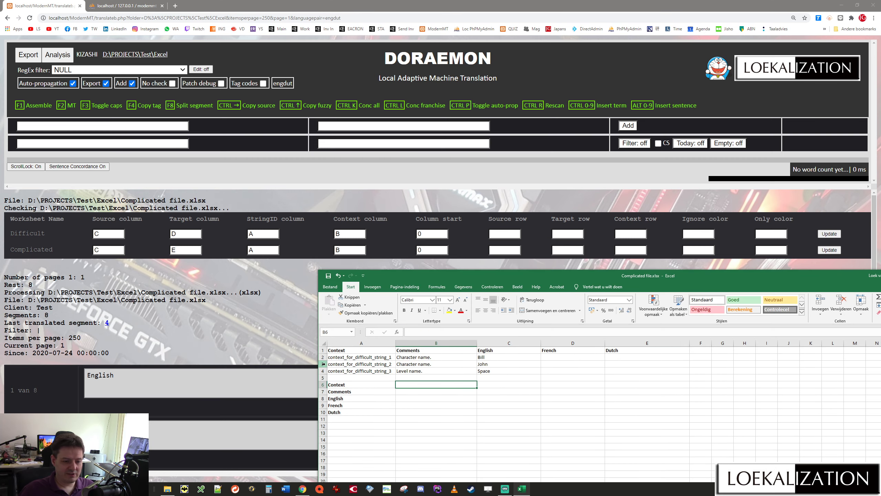
left_click(323, 363)
left_click(449, 310)
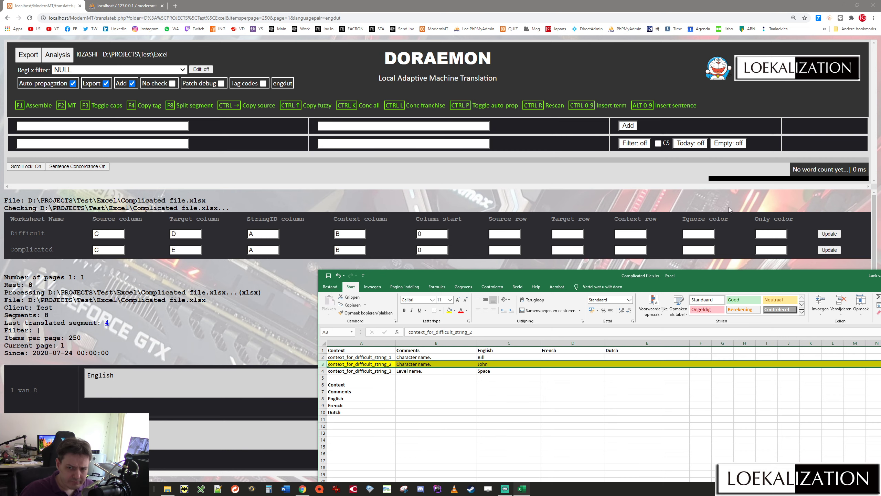
left_click(749, 201)
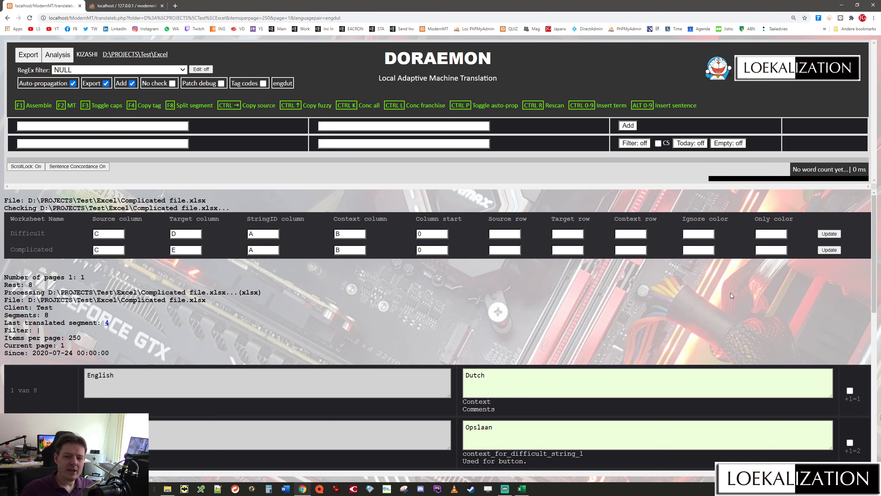
Step: Accept the suggested Dutch translations for segments 5 and 6 and move on to segment 7
scroll(709, 285, "down", 10)
scroll(555, 277, "up", 1)
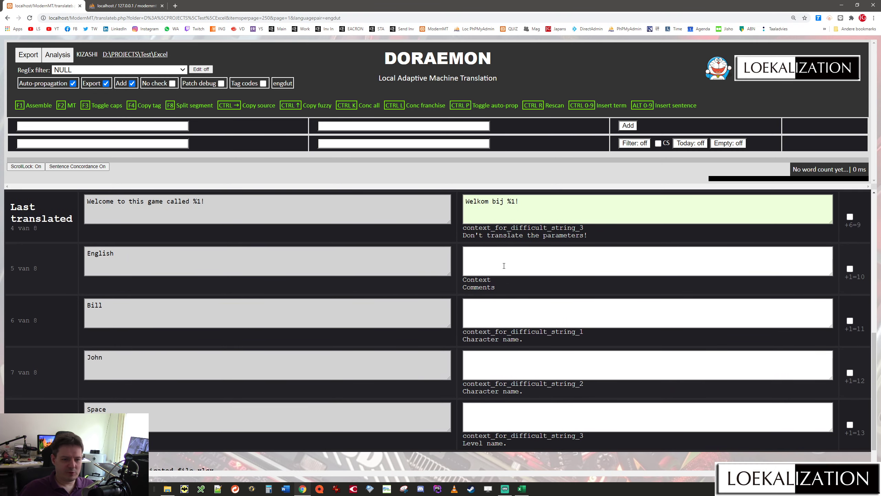
left_click(504, 265)
key("Tab")
key("Tab")
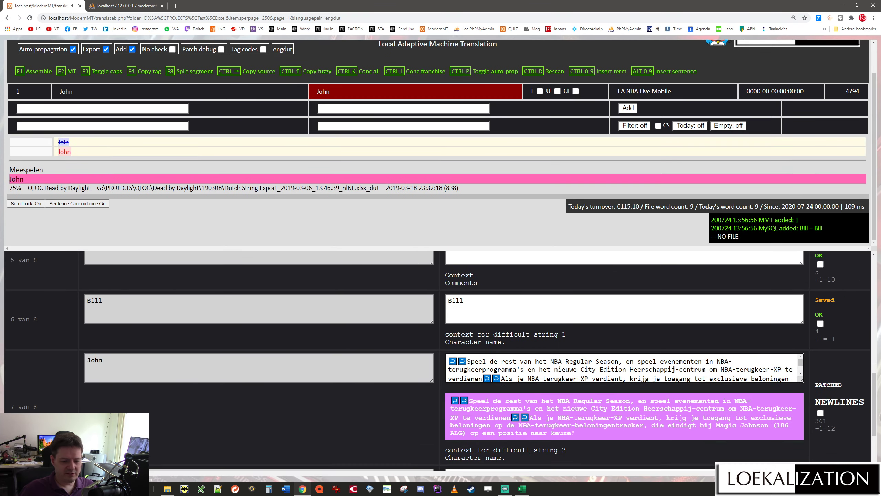
Step: Replace segment 7's suggestion with its source text, save it, and keep "Ruimte" as segment 8's translation after checking its context
key("ctrl+Right")
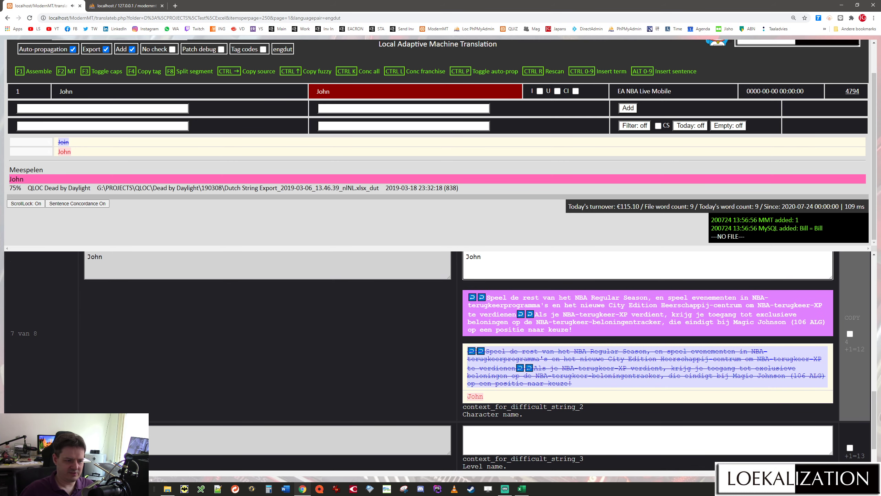
key("Tab")
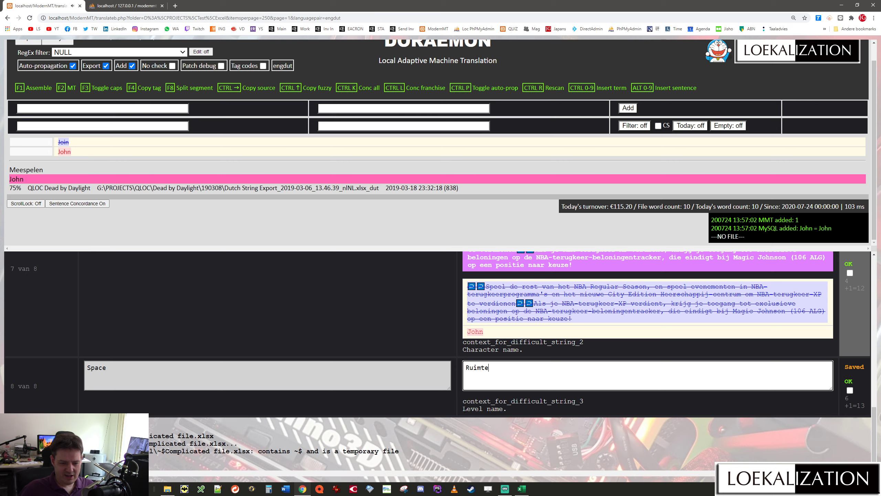
left_click_drag(464, 409, 527, 414)
left_click(498, 374)
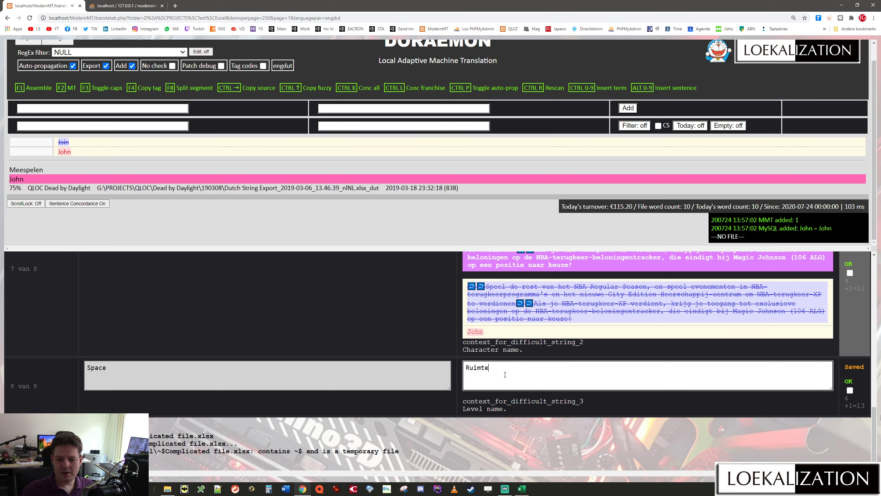
scroll(259, 289, "up", 1)
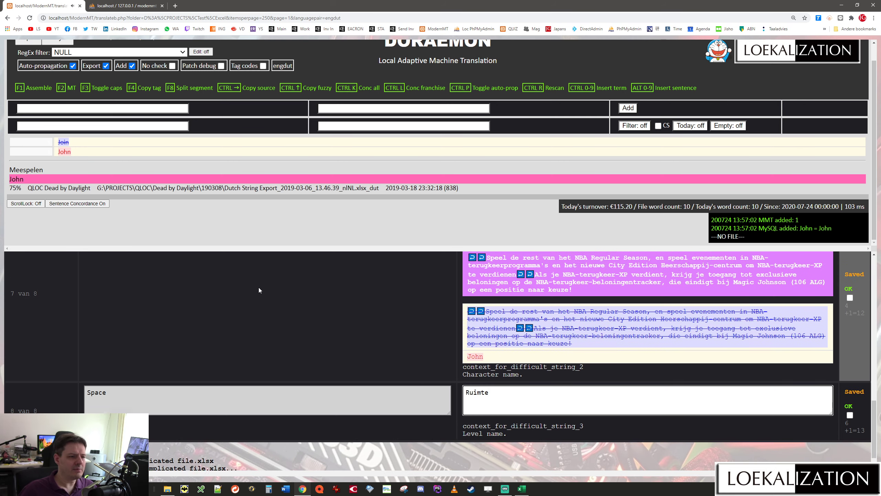
Step: Export the translated Excel file from DORAEMON and dismiss the completion message
scroll(259, 290, "up", 5)
scroll(104, 86, "up", 1)
left_click(29, 55)
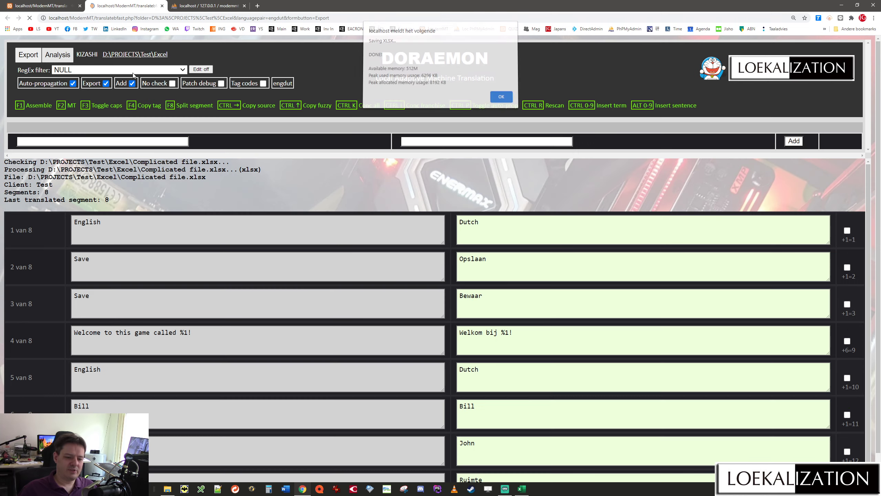
left_click(506, 95)
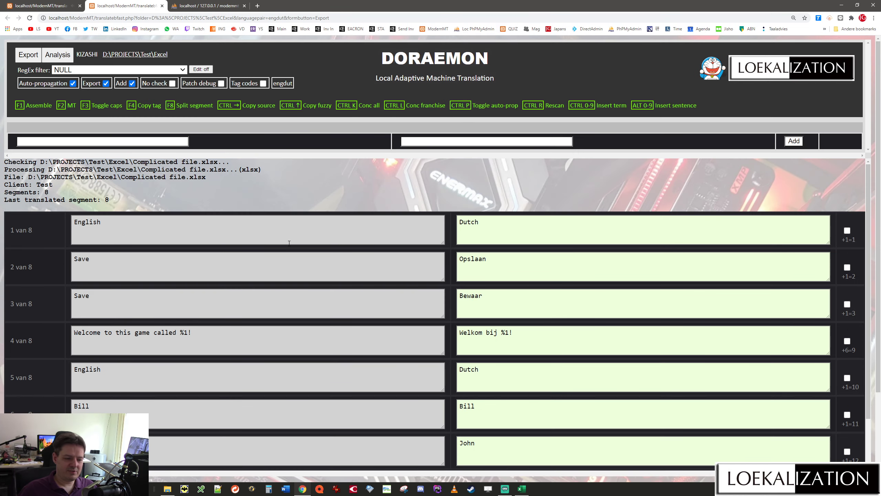
Step: Open Complicated file_DORAEMON_dut-NL.xlsx in Excel and inspect the Dutch translations on both worksheets
left_click(168, 488)
double_click(157, 84)
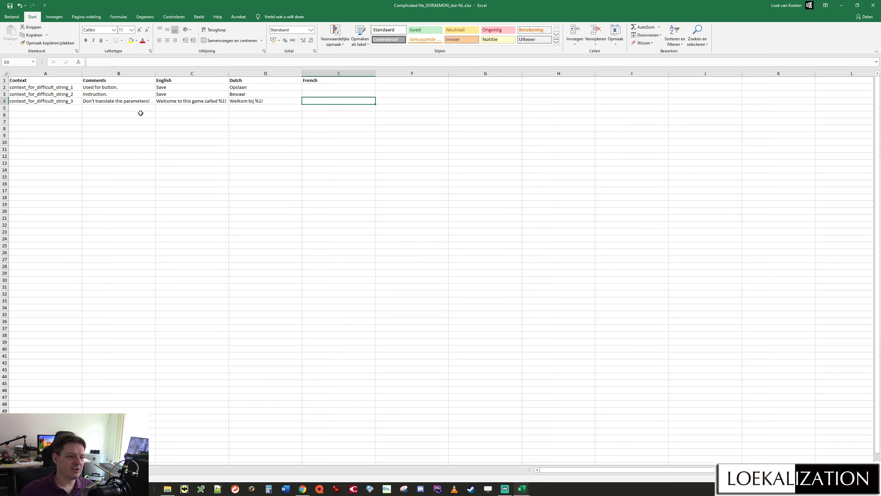
left_click_drag(201, 86, 234, 103)
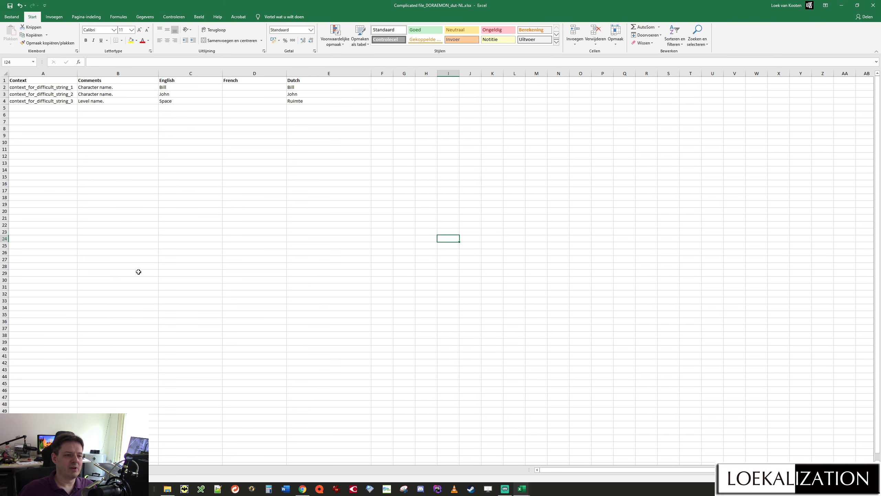
left_click_drag(266, 88, 296, 101)
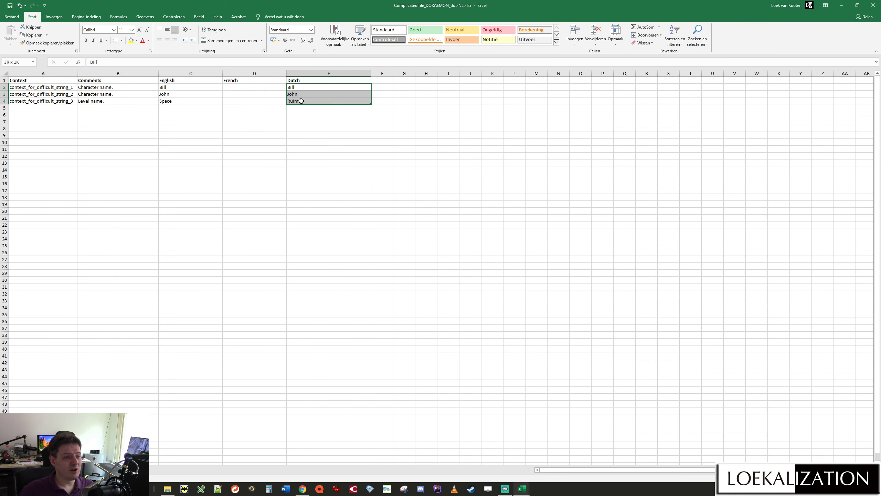